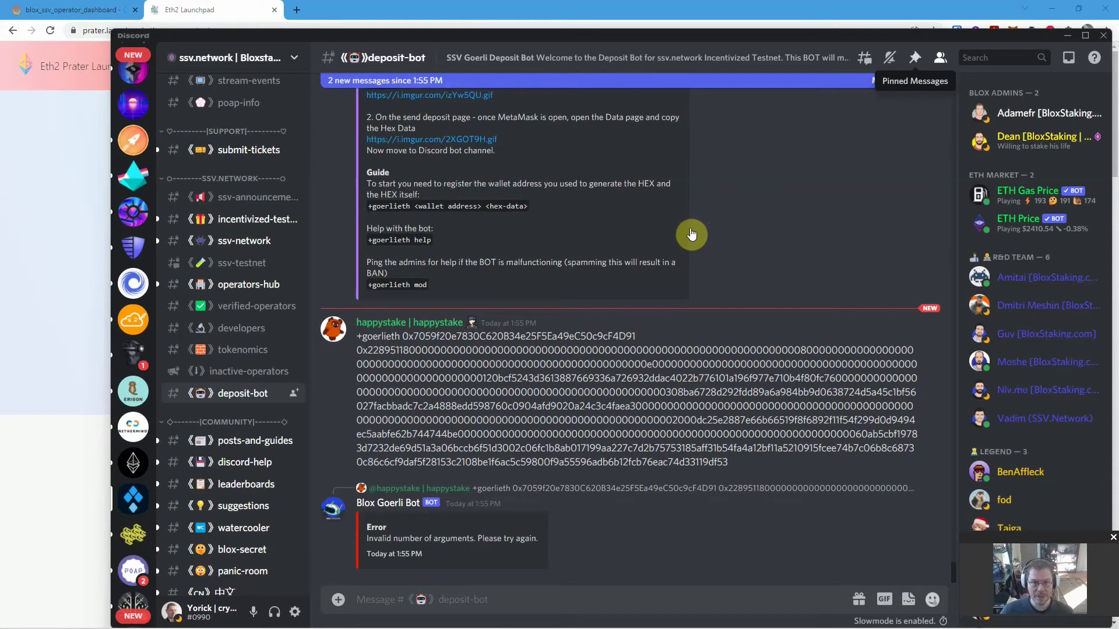
- Open the deposit-bot channel's pinned guide and select <hex-data> in the +goerlieth command format
left_click(913, 60)
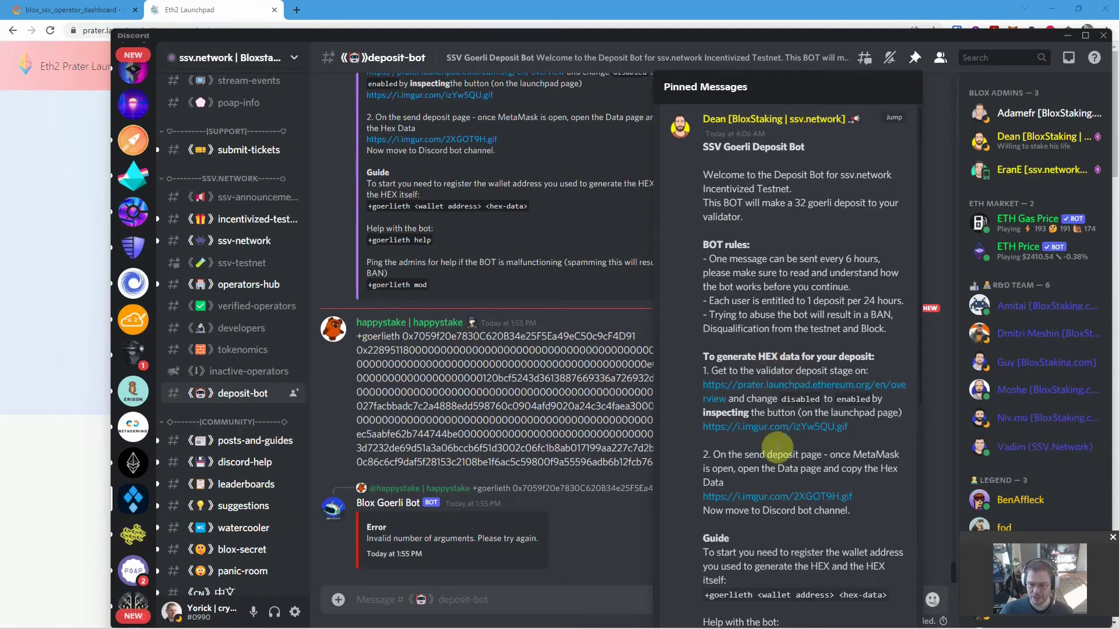
scroll(757, 460, "down", 2)
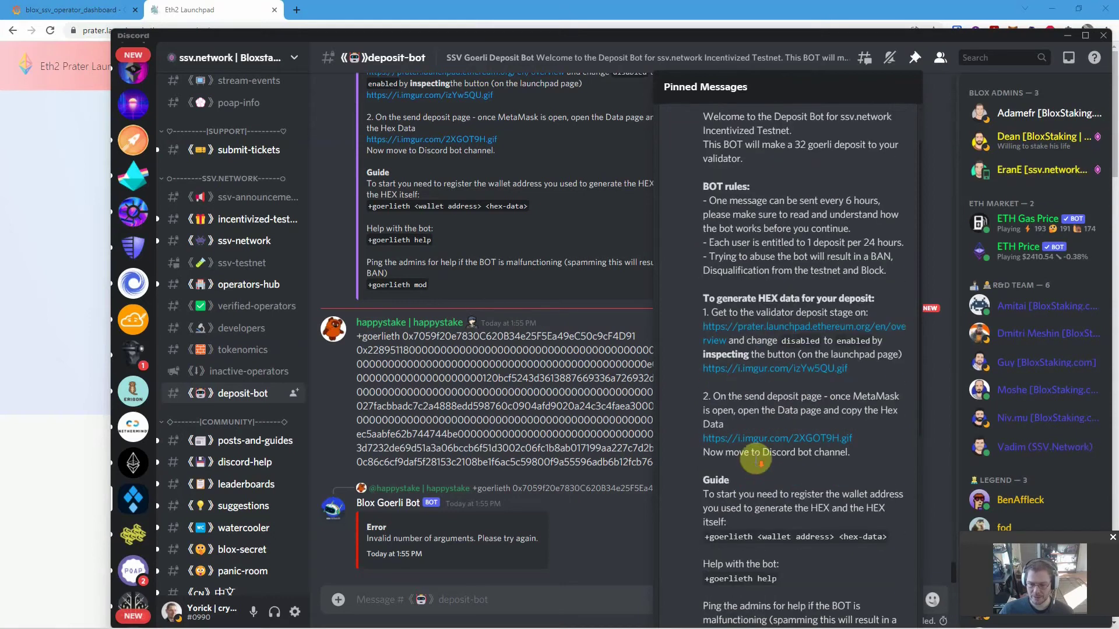
scroll(776, 477, "down", 1)
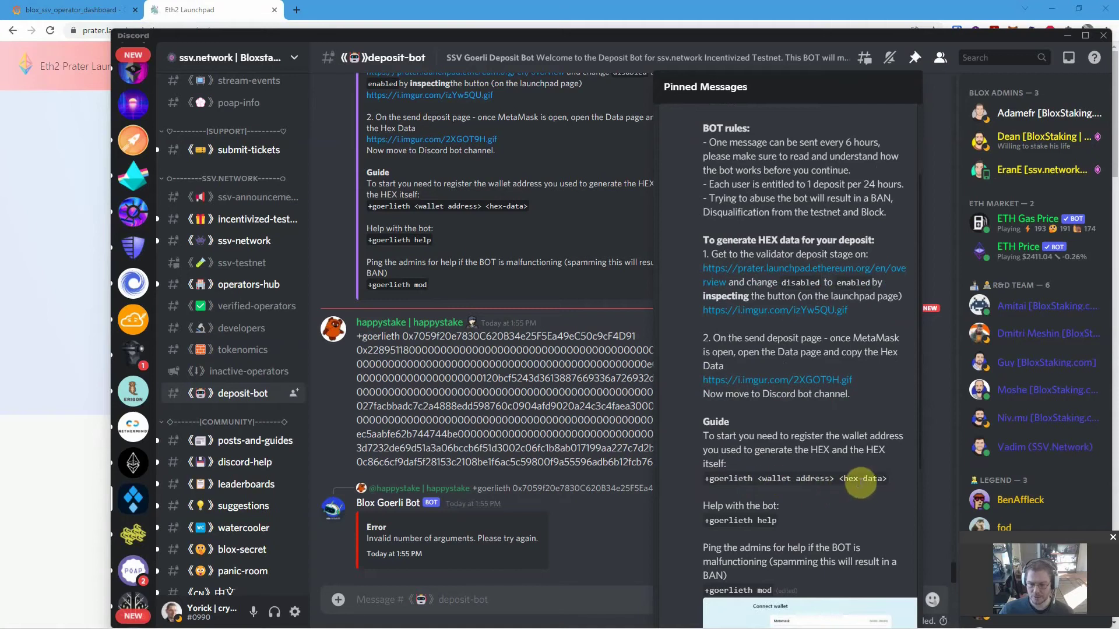
double_click(857, 481)
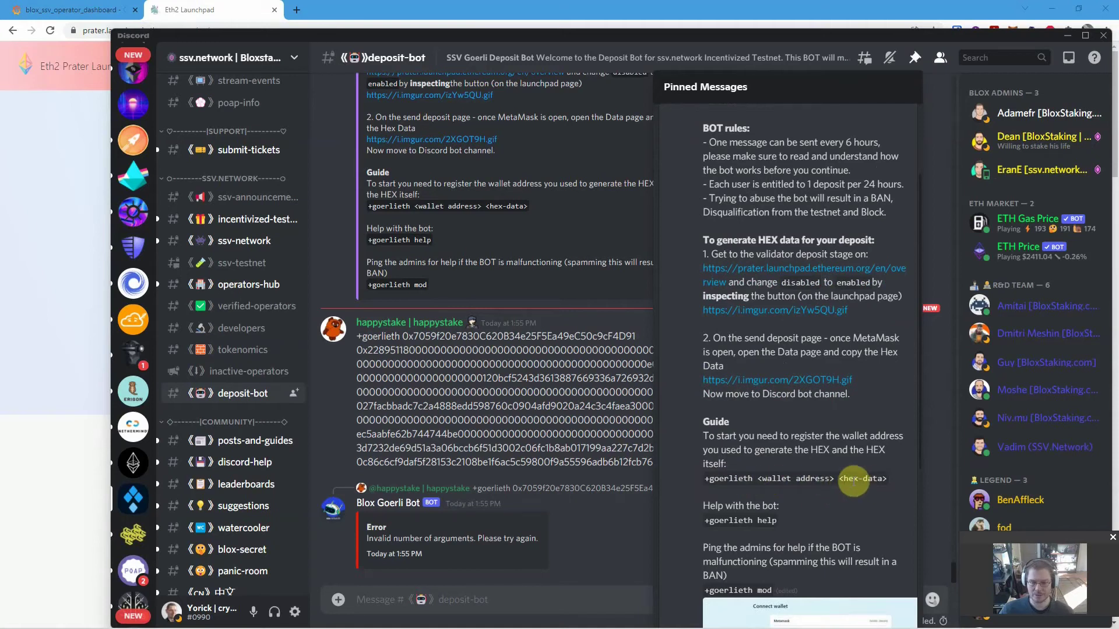
- Start Become a Validator on the Prater Launchpad and accept every advisory through the final confirmation
left_click(51, 266)
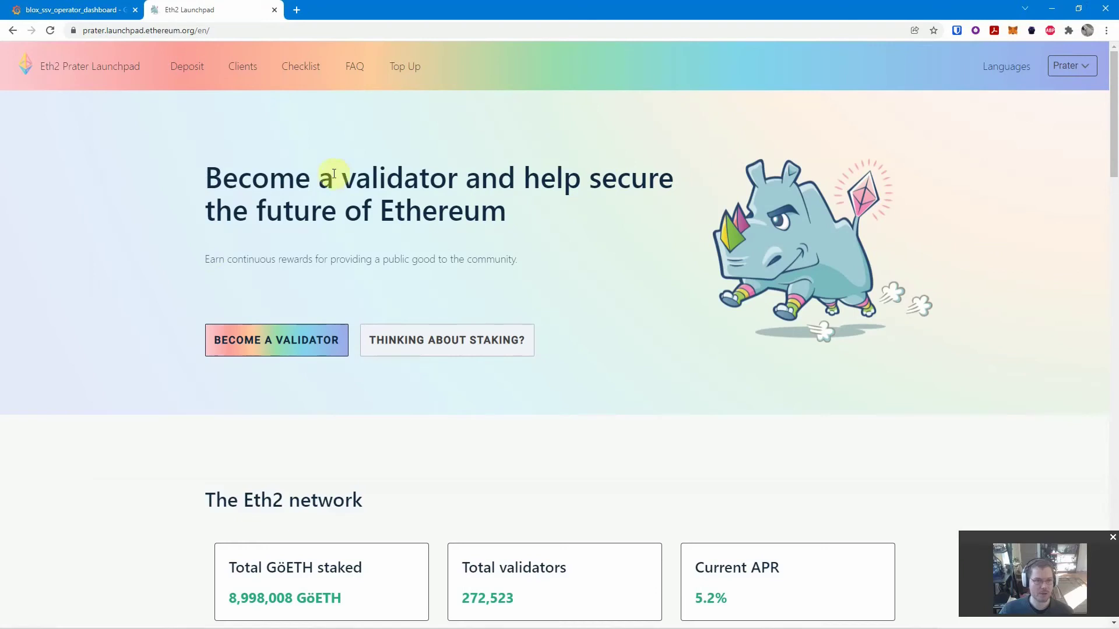
left_click(289, 342)
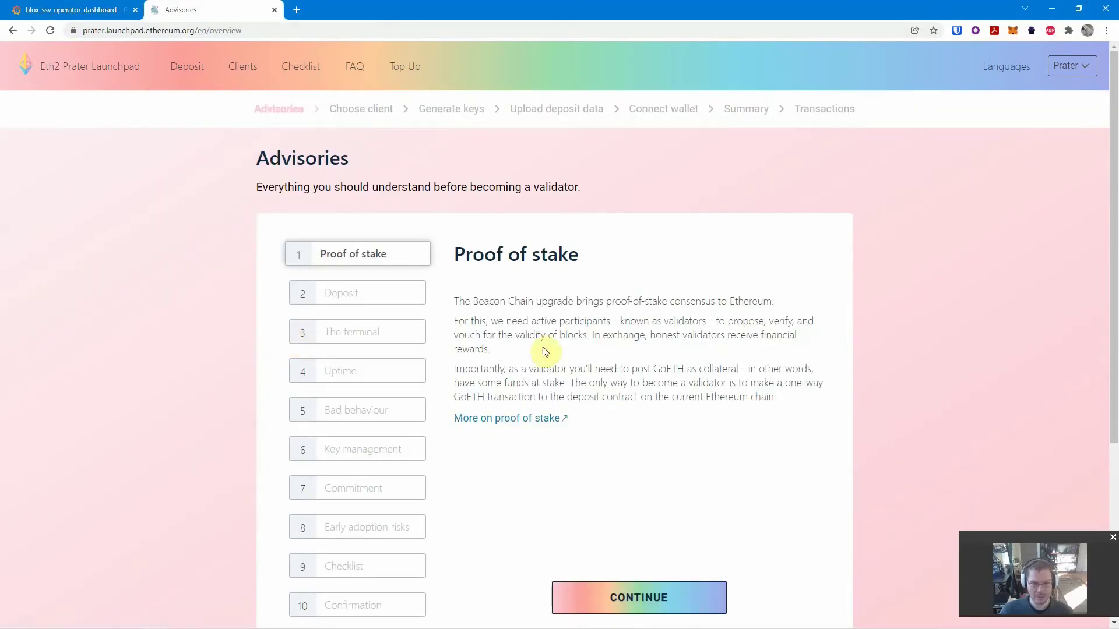
scroll(543, 347, "down", 3)
left_click(637, 421)
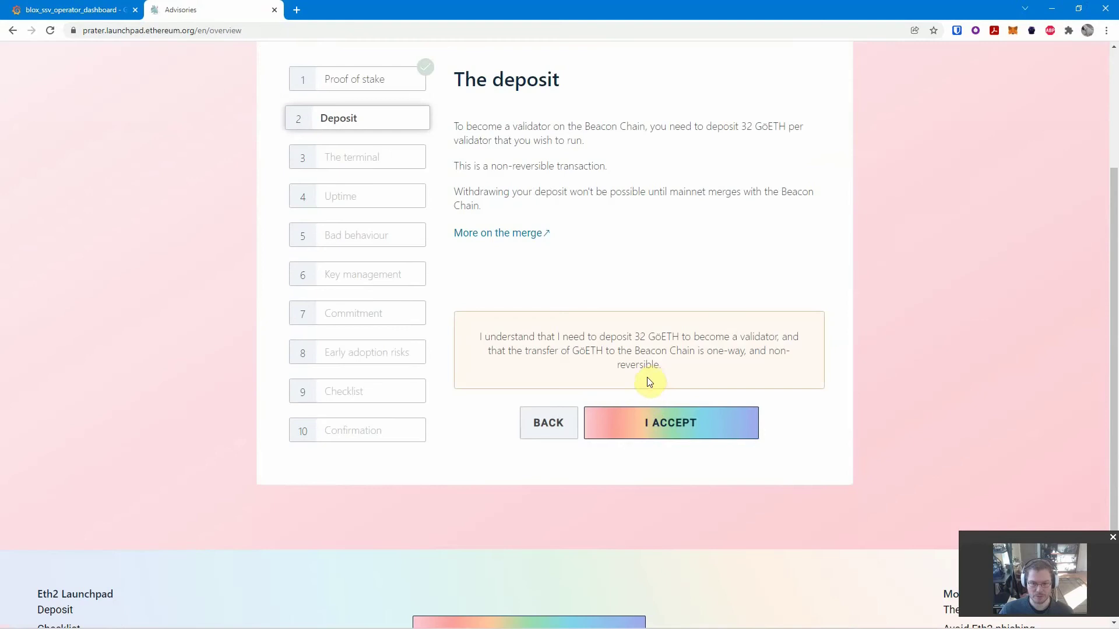
left_click(653, 429)
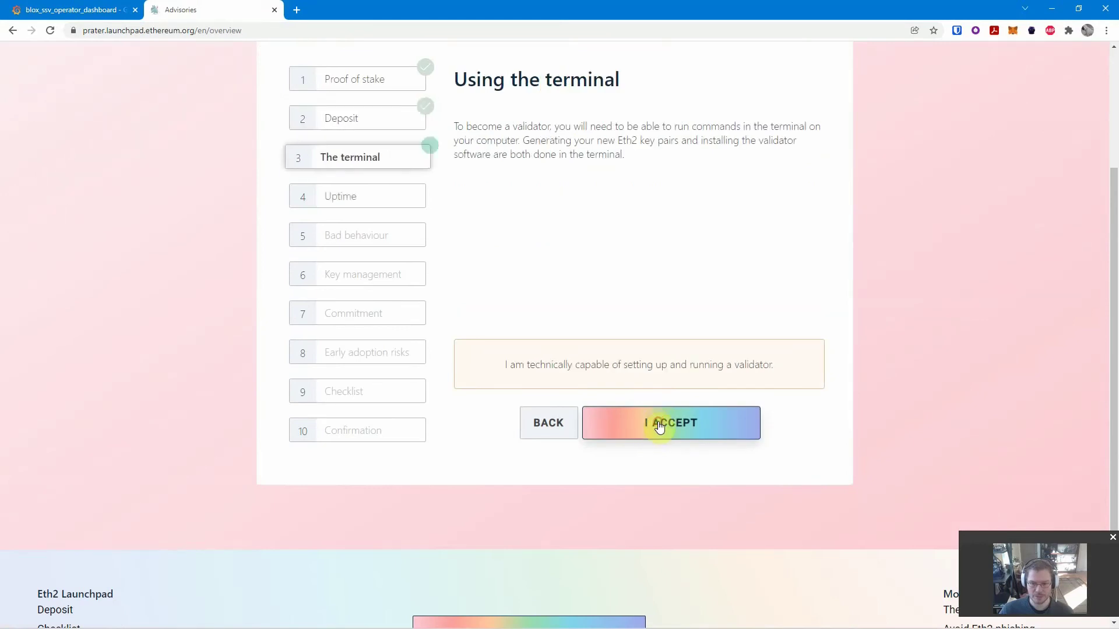
left_click(657, 426)
left_click(659, 425)
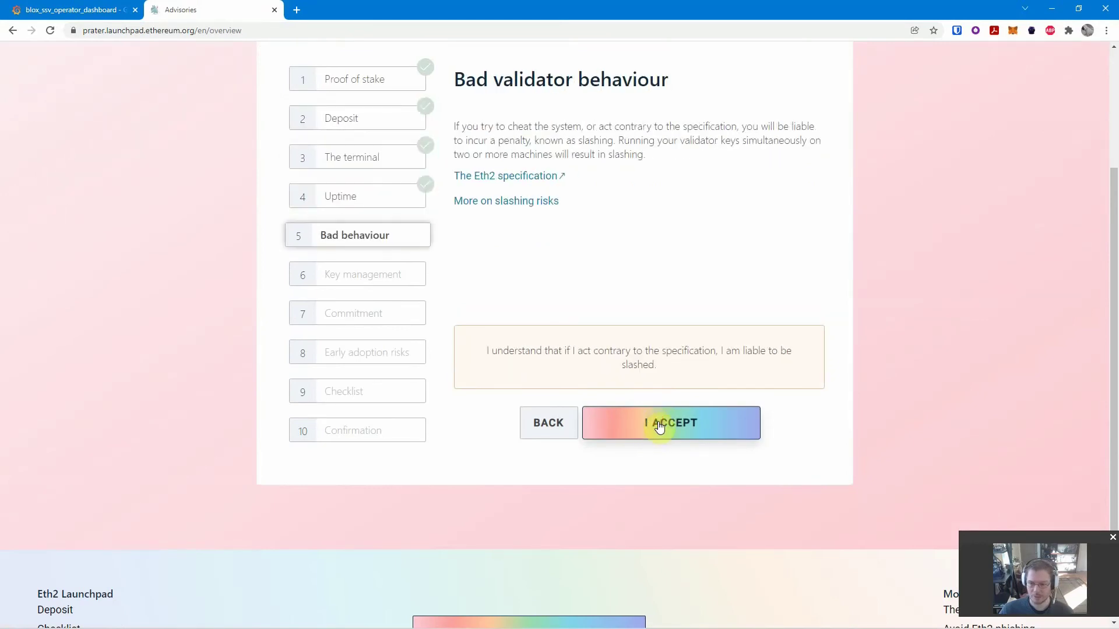
left_click(659, 426)
left_click(658, 426)
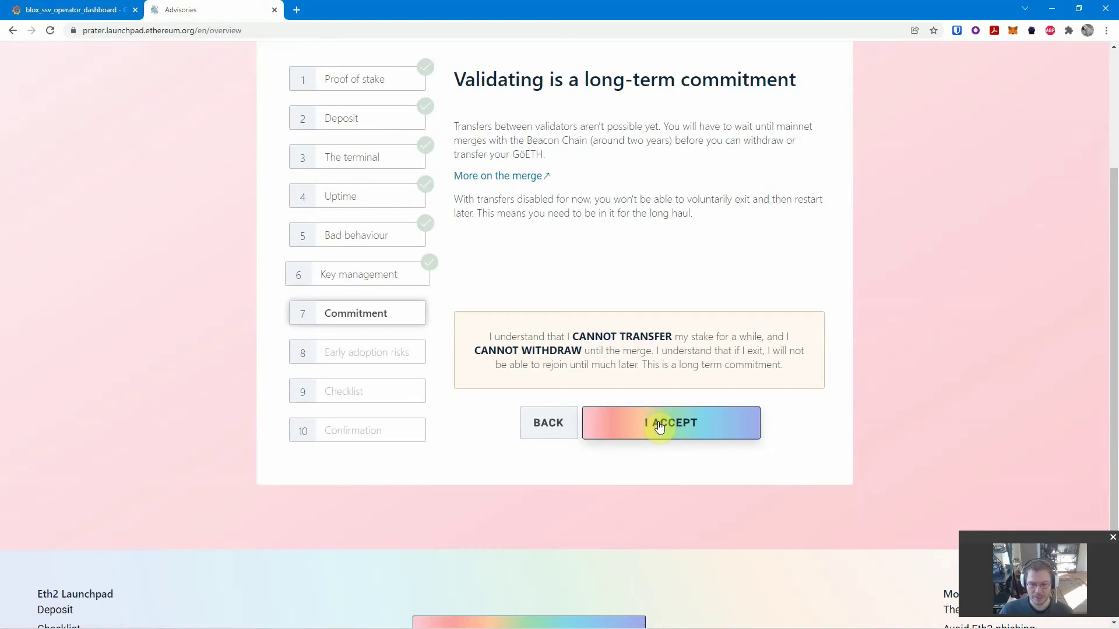
left_click(659, 426)
left_click(658, 425)
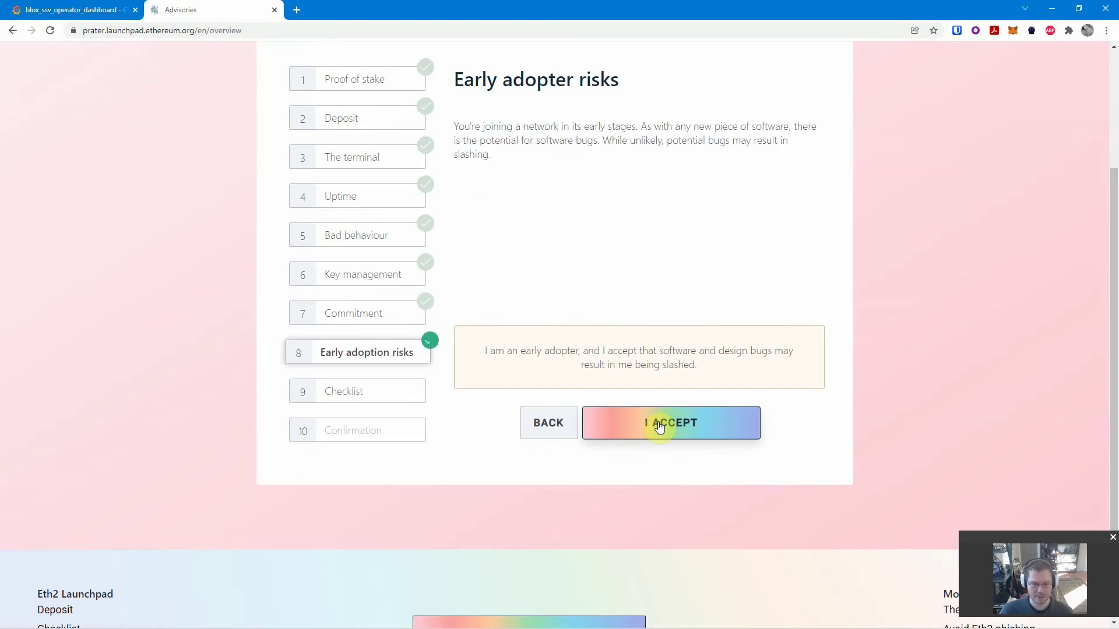
left_click(659, 426)
left_click(659, 426)
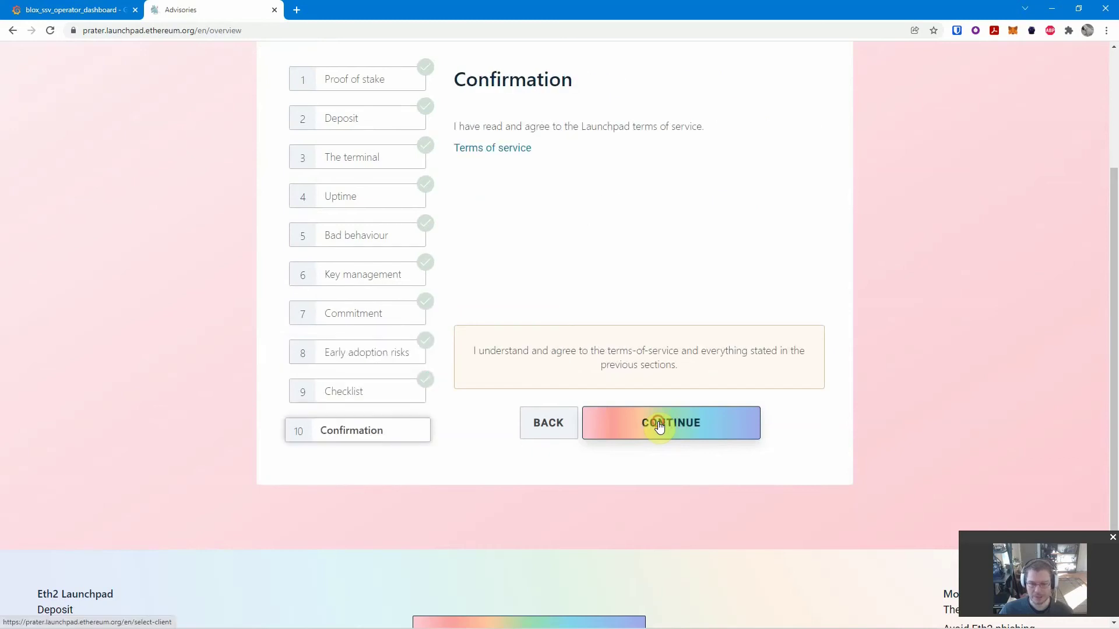
left_click(658, 426)
- Continue past the Eth1 and Eth2 client choices to the Generate key pairs step
scroll(529, 359, "down", 10)
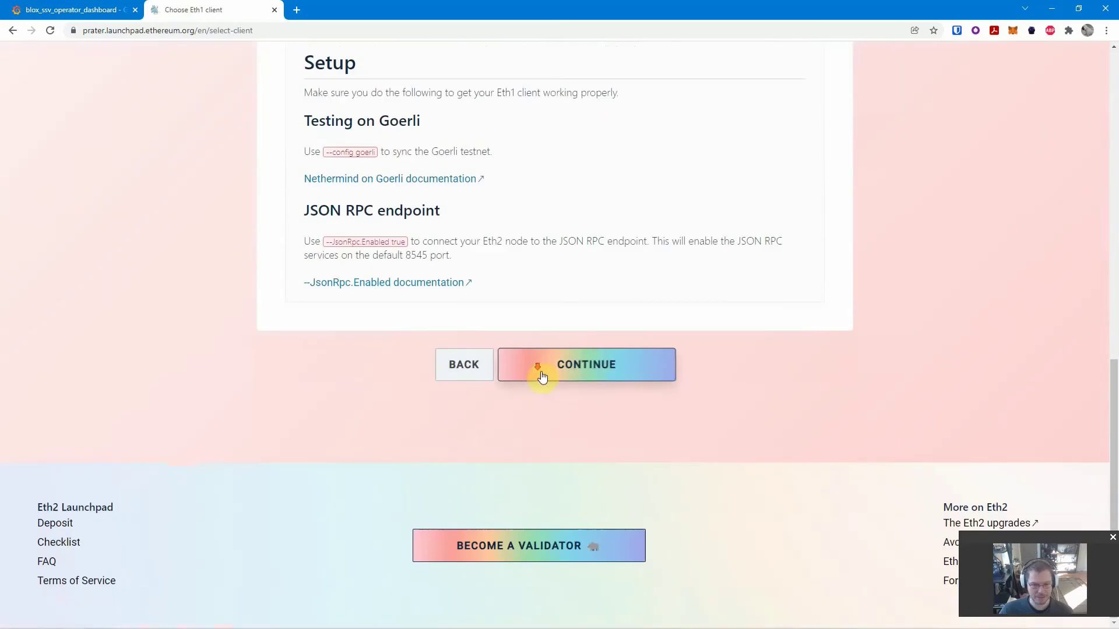
left_click(540, 367)
scroll(598, 364, "down", 10)
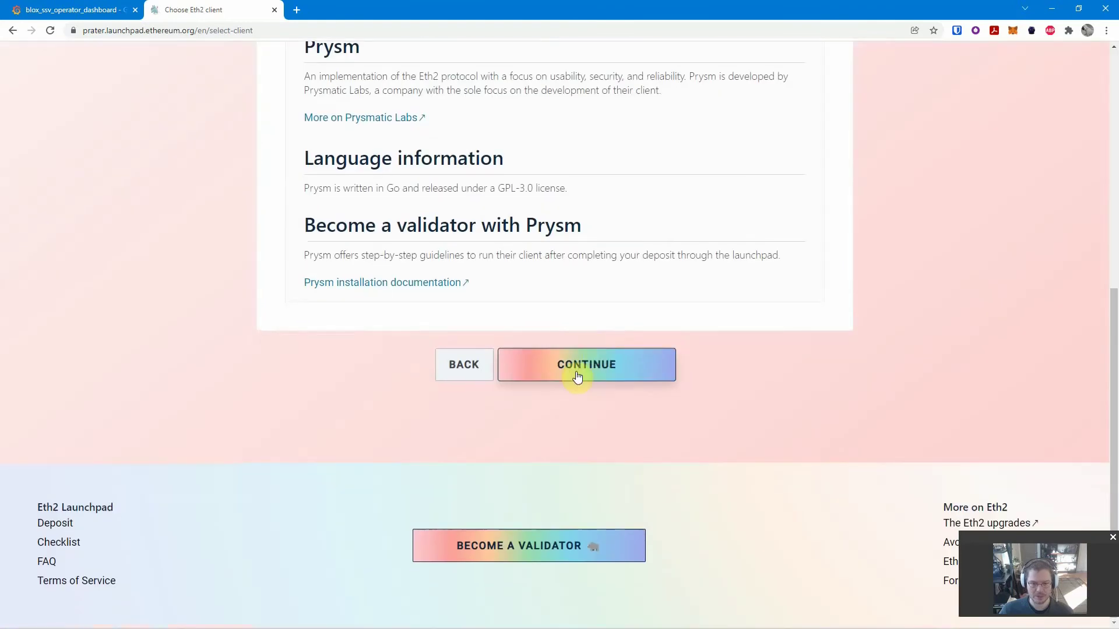
left_click(577, 375)
- Set 1 validator, confirm the keys and mnemonic are kept safe, and continue
left_click(434, 264)
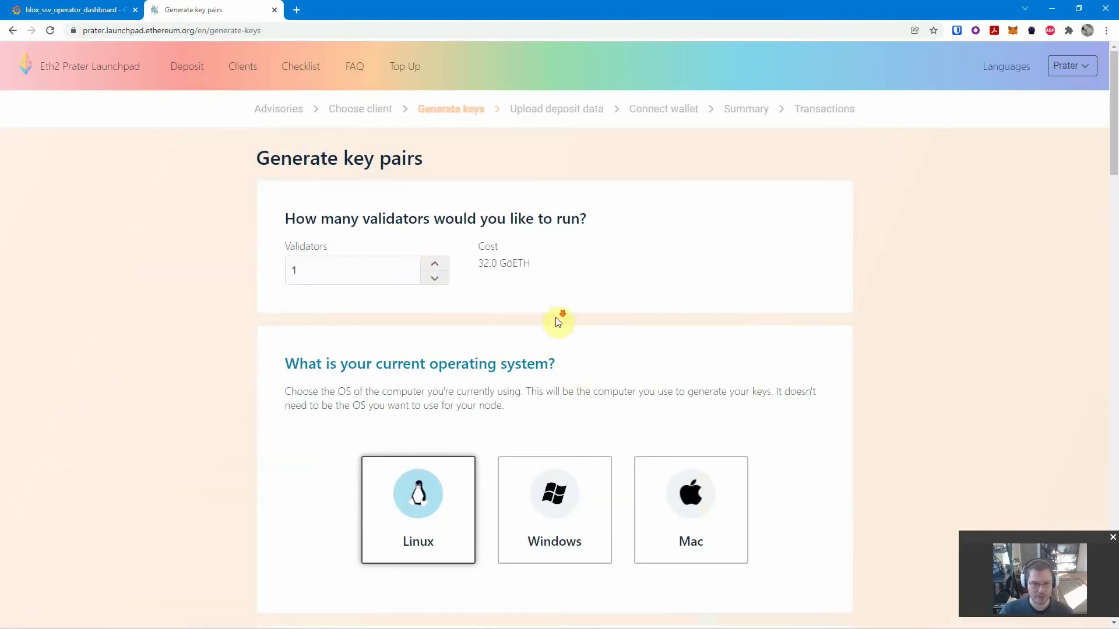
scroll(548, 317, "down", 10)
scroll(520, 315, "down", 20)
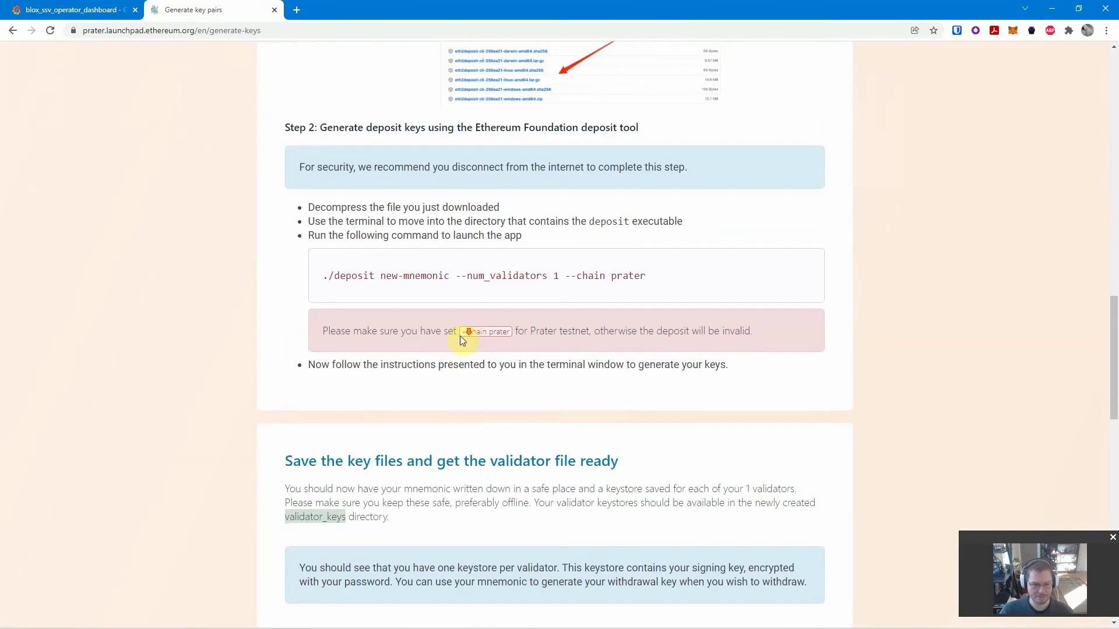
scroll(367, 362, "down", 5)
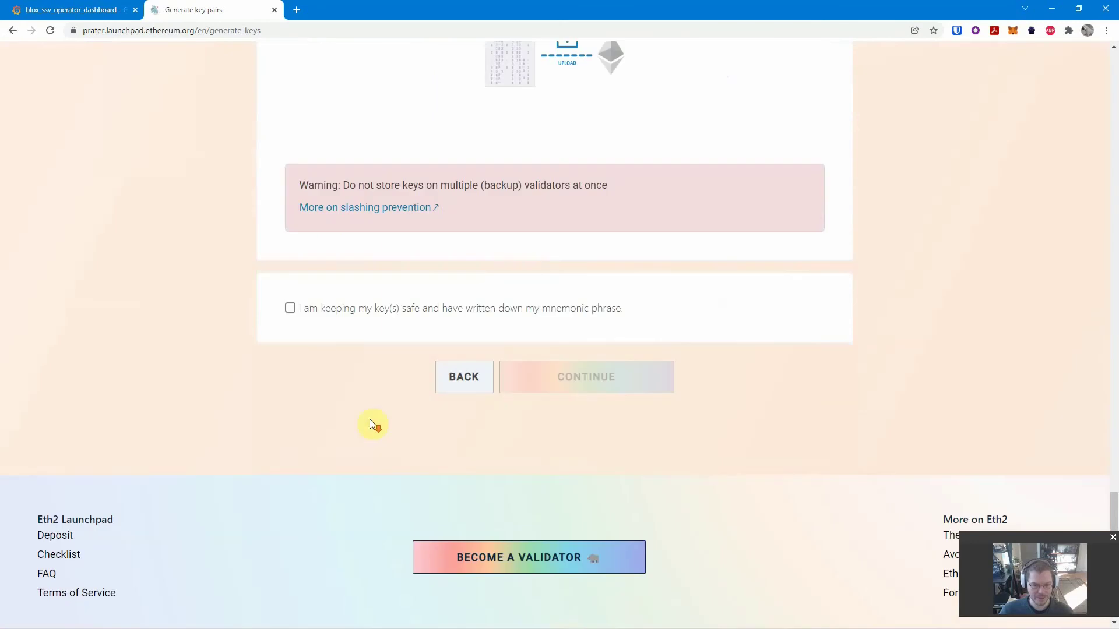
left_click(290, 309)
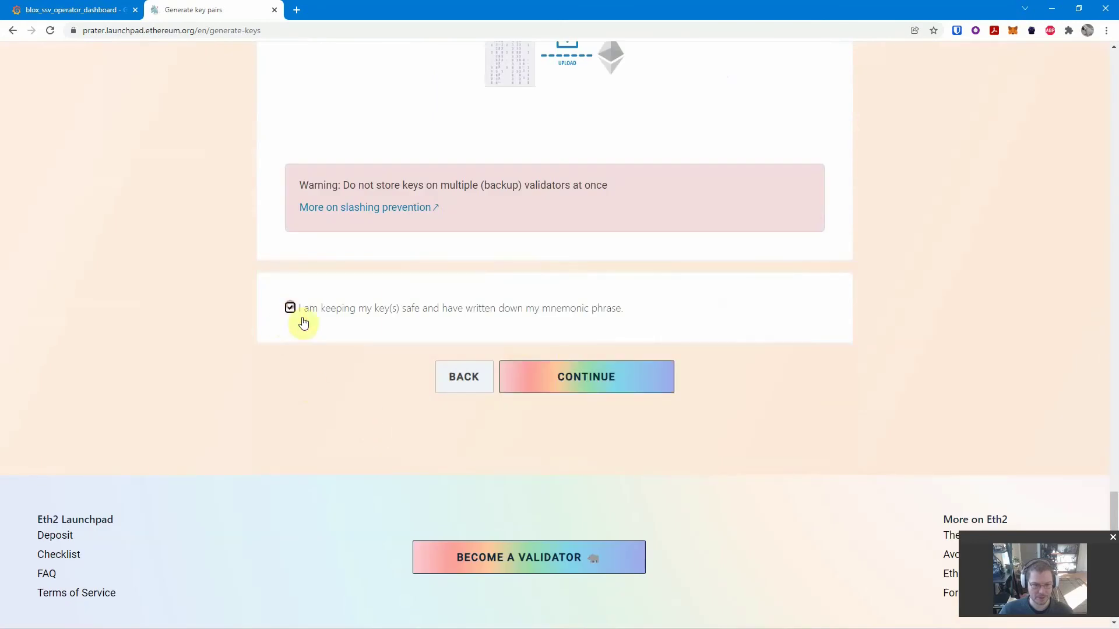
left_click(591, 377)
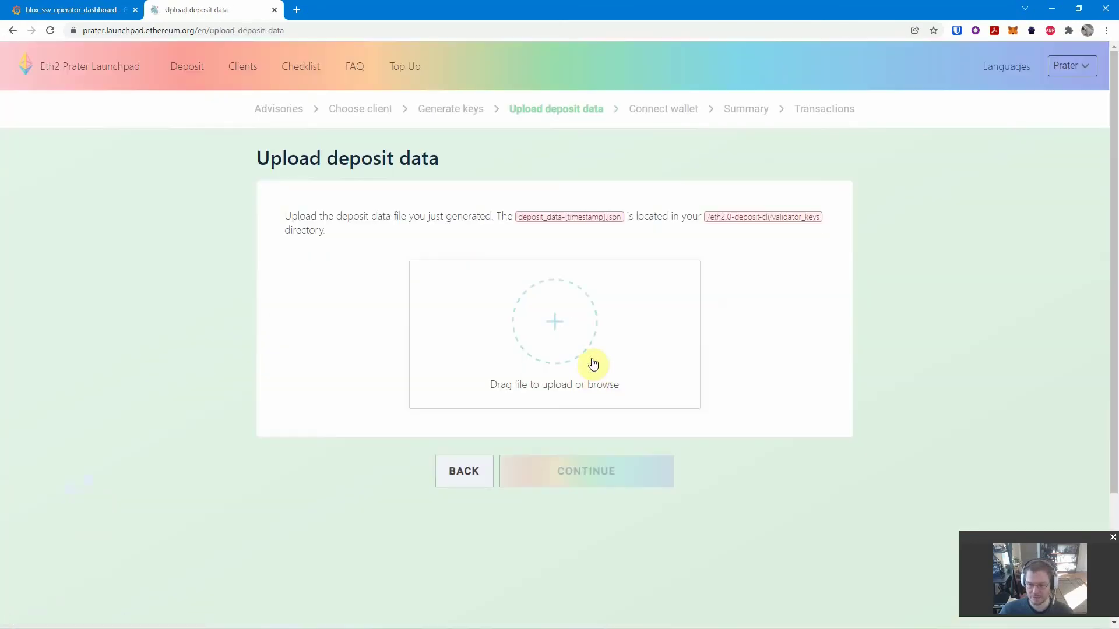
left_click(559, 313)
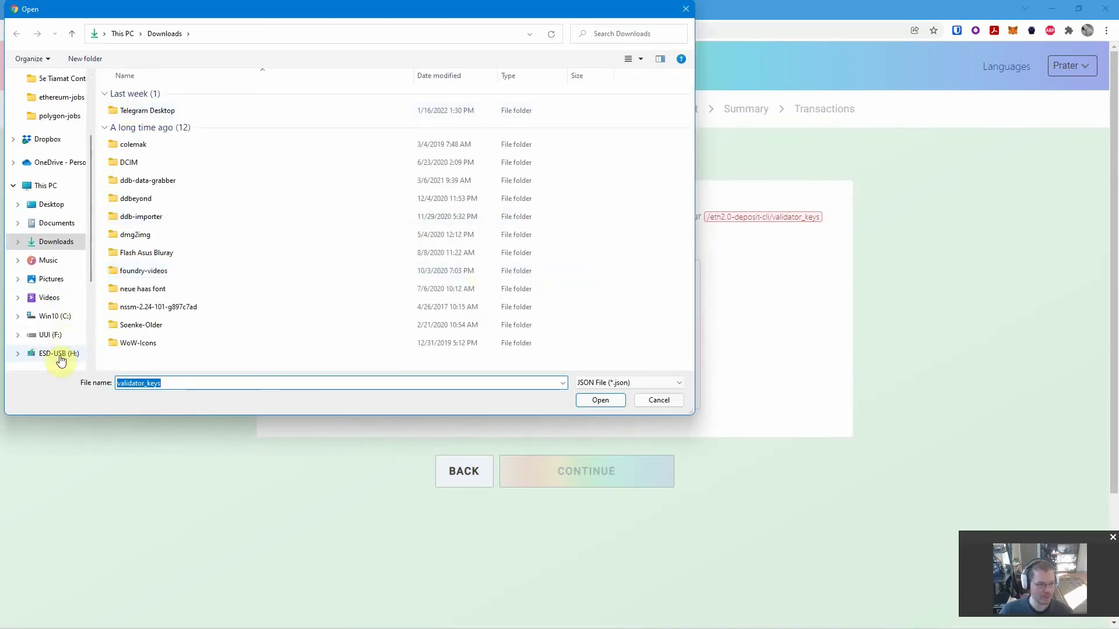
left_click(60, 357)
double_click(138, 168)
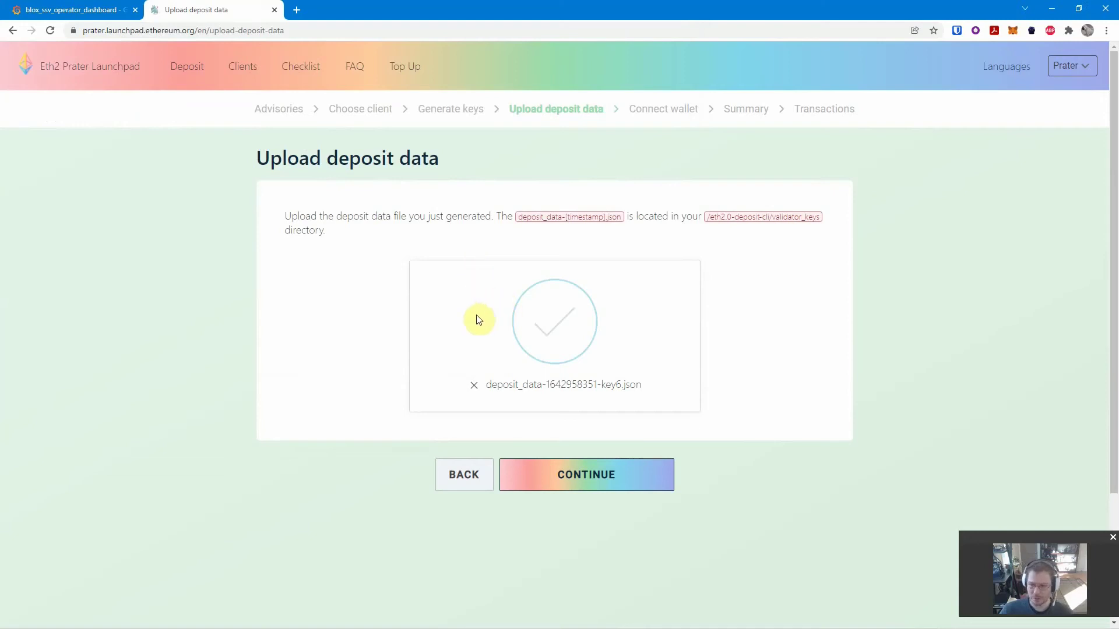
left_click(569, 481)
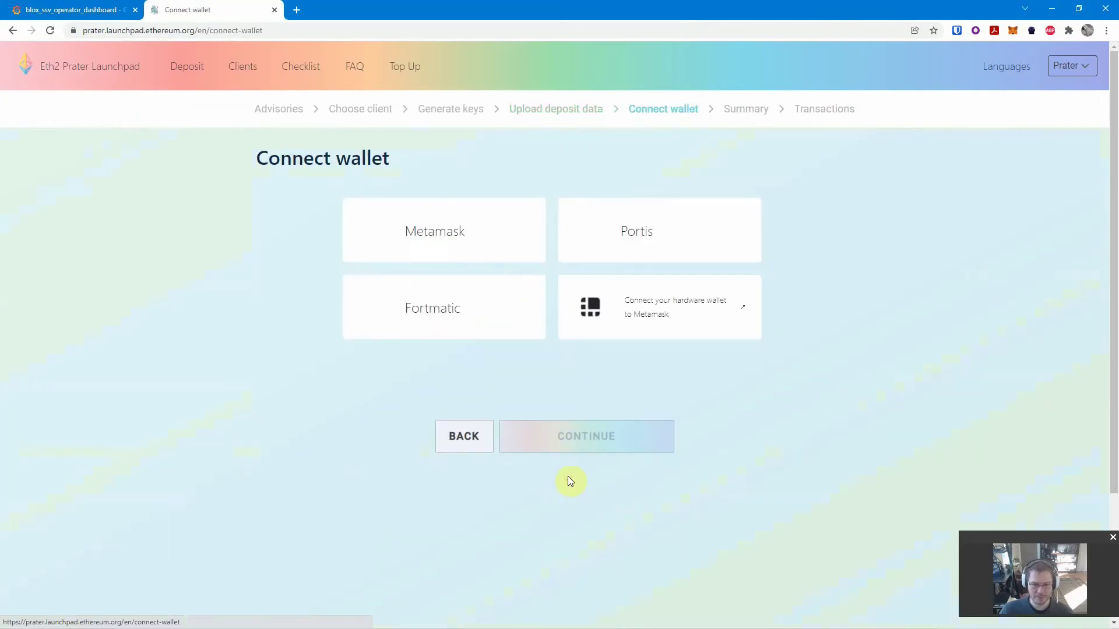
- Connect the MetaMask wallet from the Connect wallet page
left_click(443, 238)
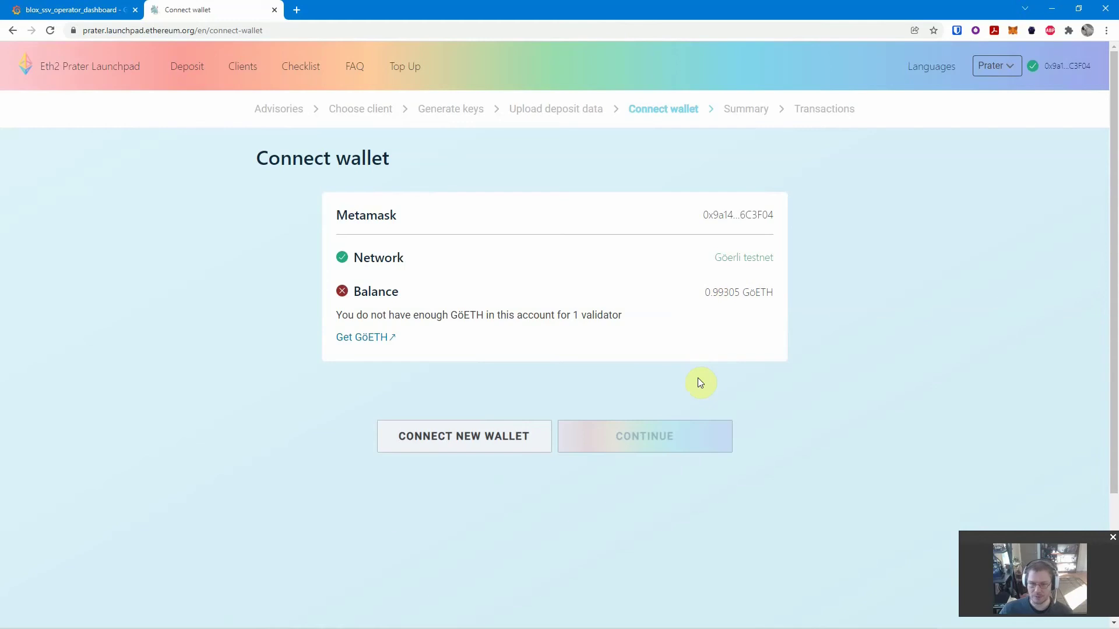
- Inspect the CONTINUE link, change its 'disabled' attribute to 'enabled', and close DevTools
right_click(641, 441)
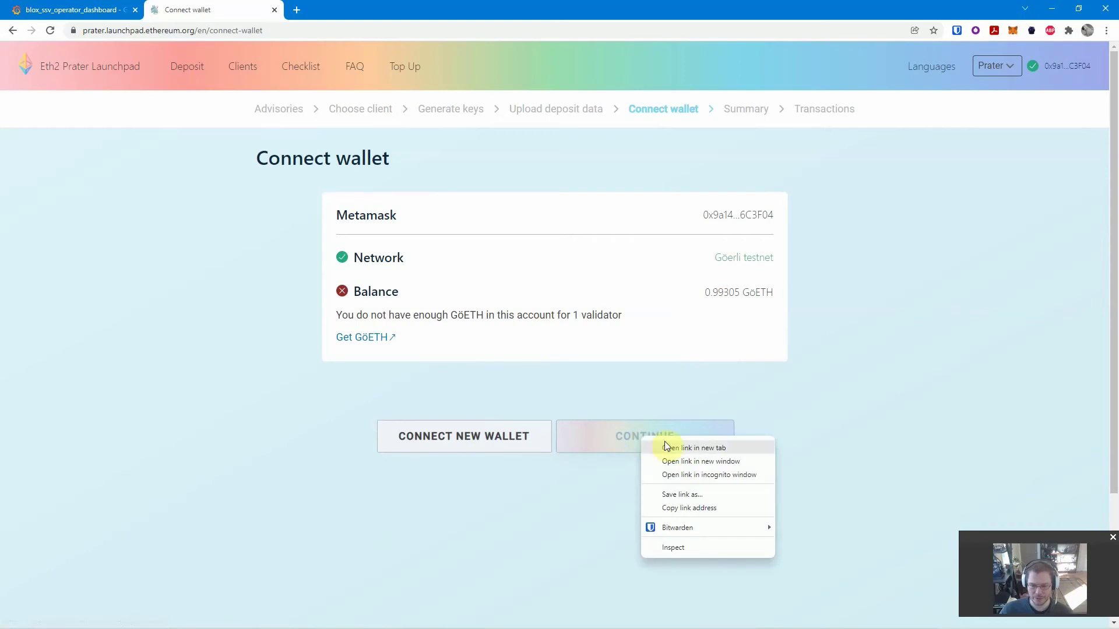
left_click(691, 550)
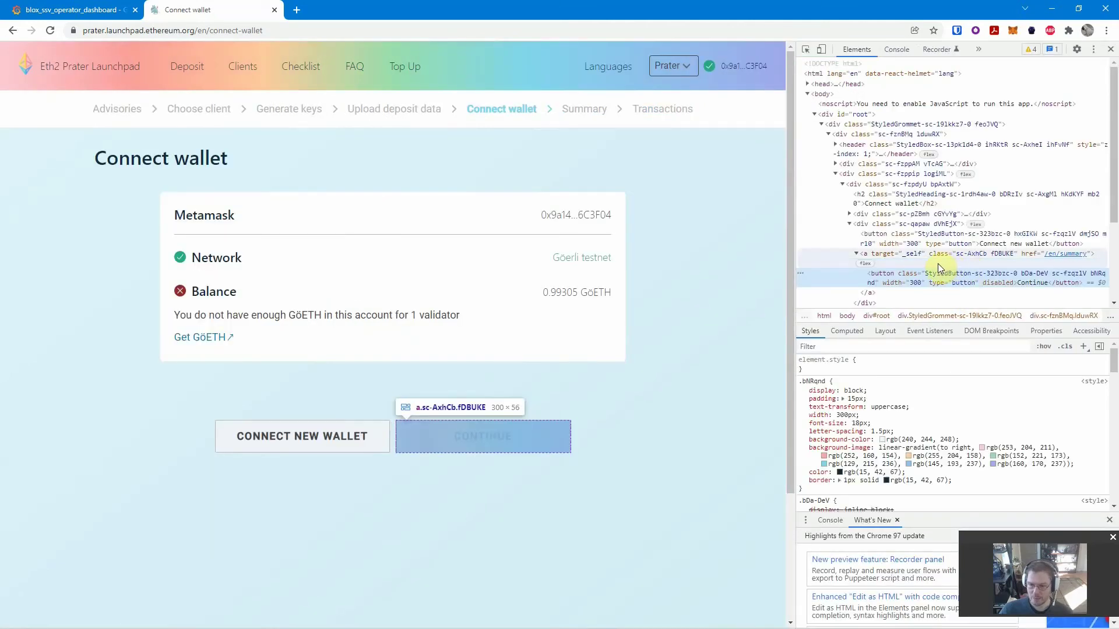
left_click(998, 283)
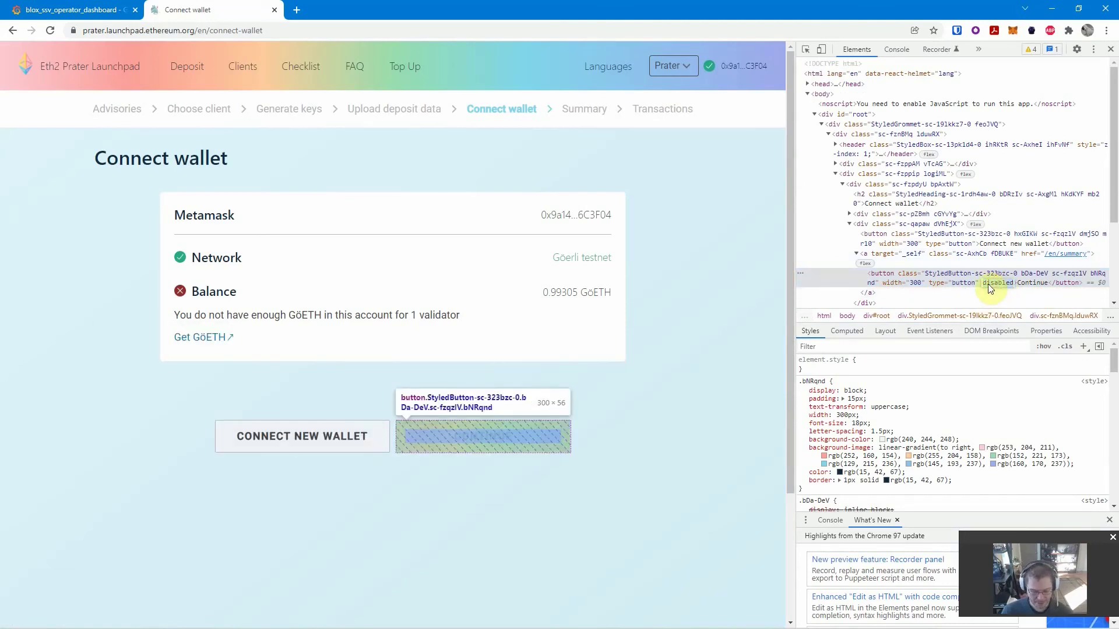
type("enabled")
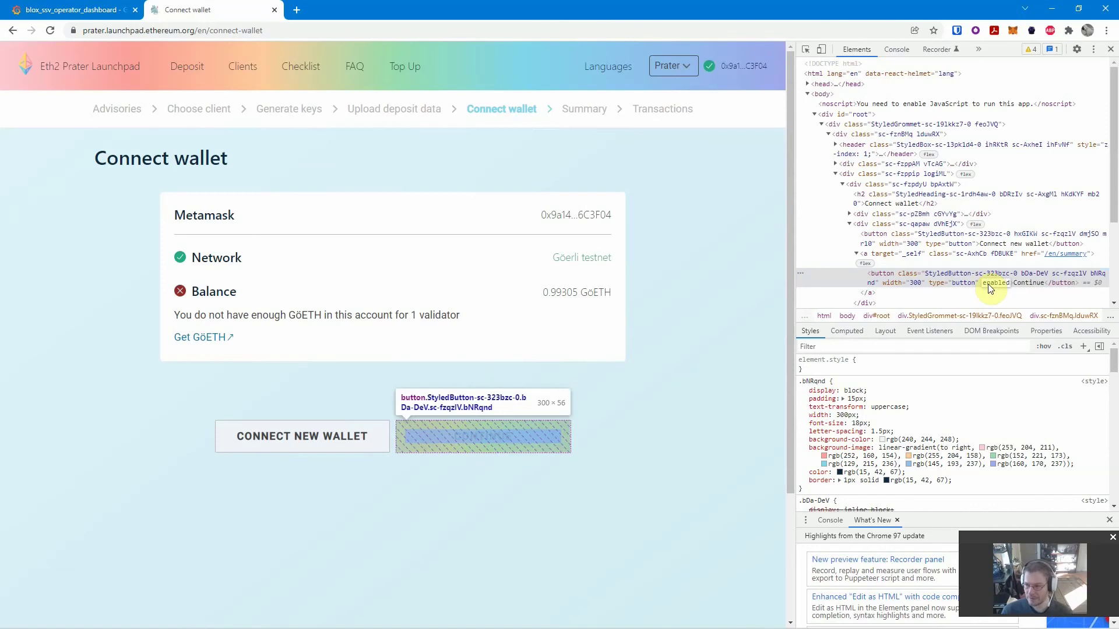
key("Return")
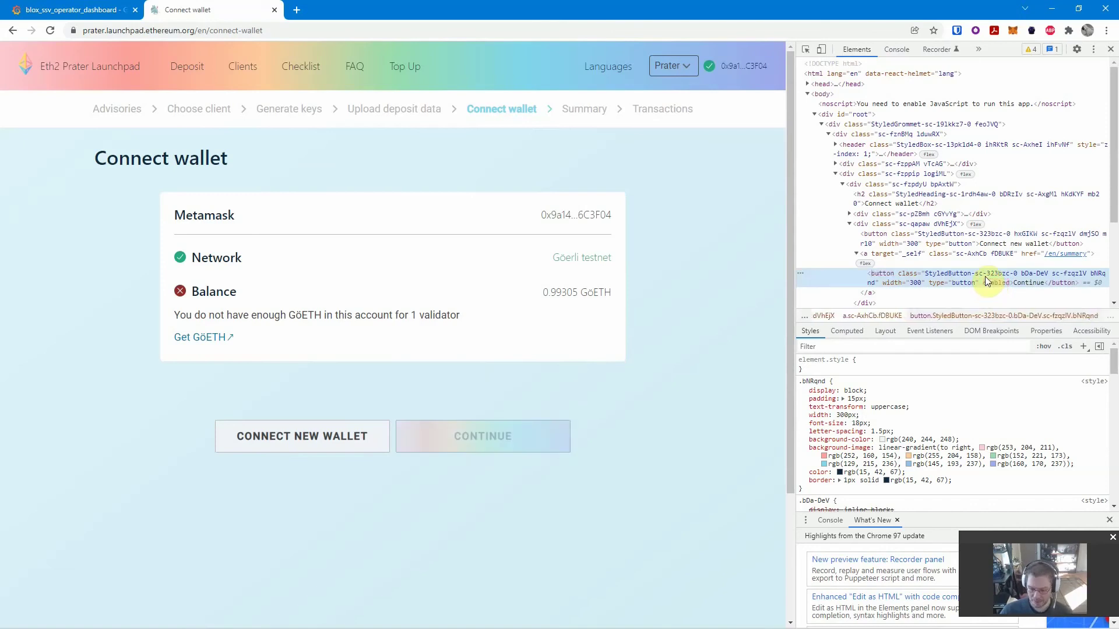
key("F12")
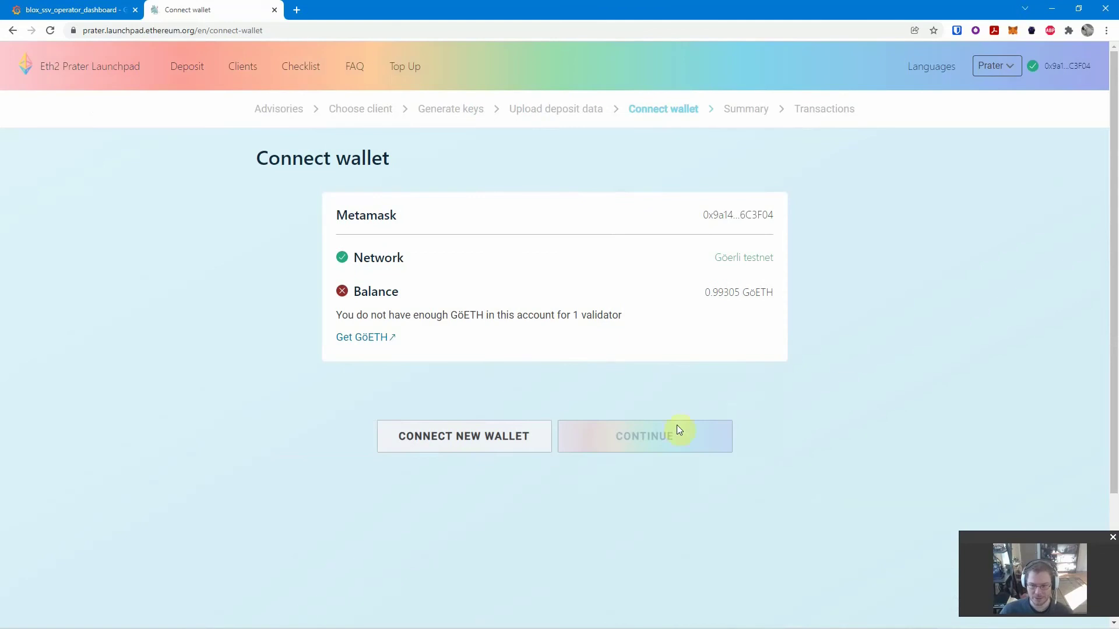
- On the Summary page, tick all four risk and double-deposit acknowledgements and advance to Transactions
left_click(639, 438)
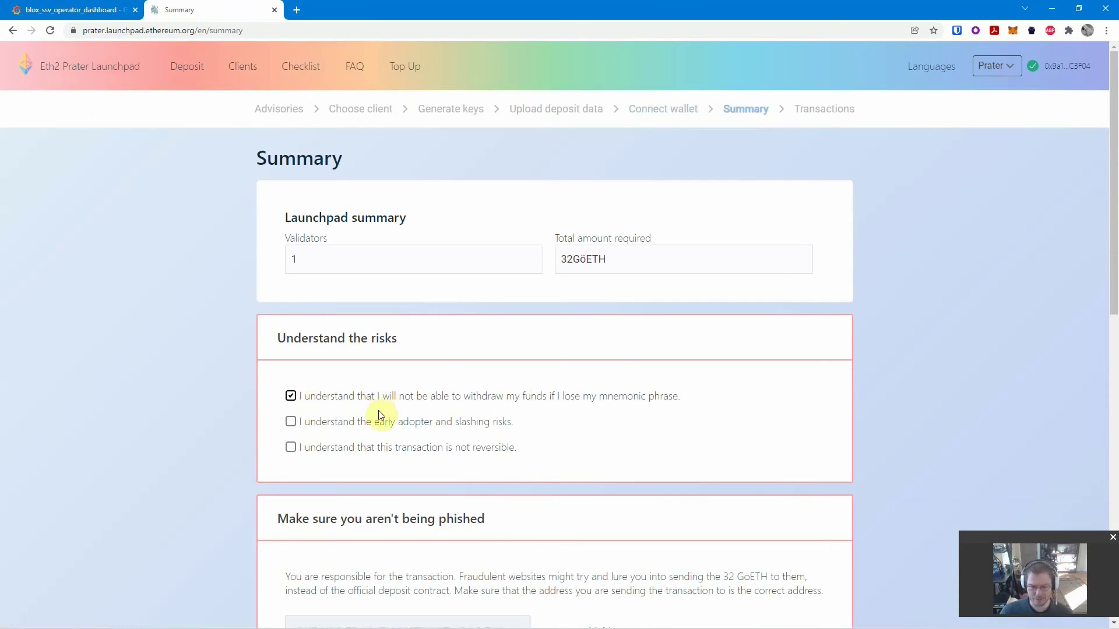
left_click(358, 424)
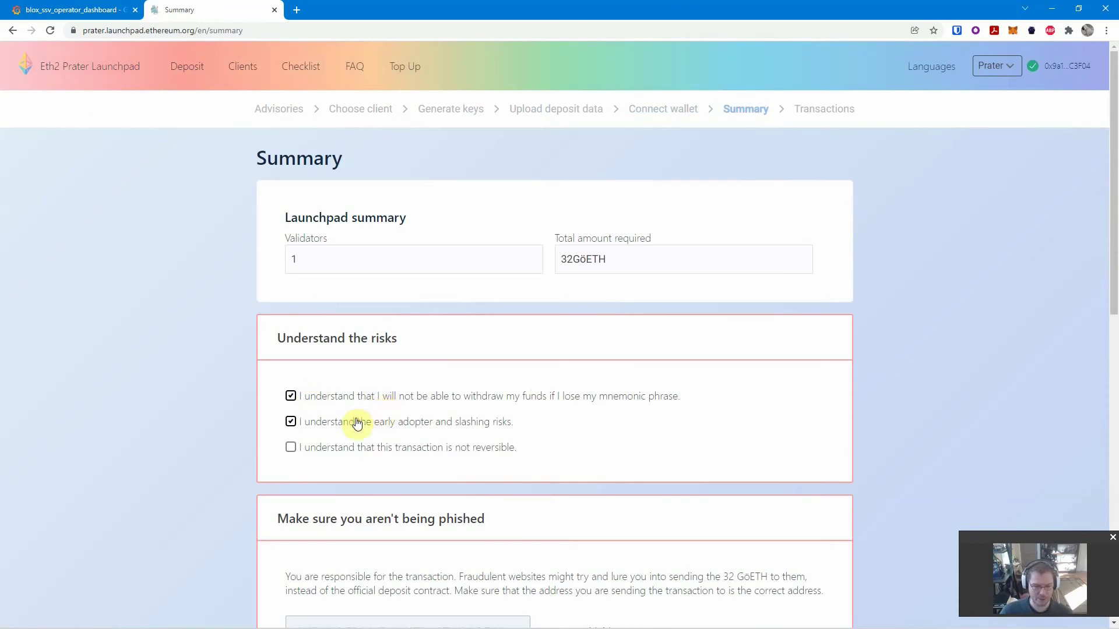
left_click(370, 452)
scroll(478, 381, "down", 4)
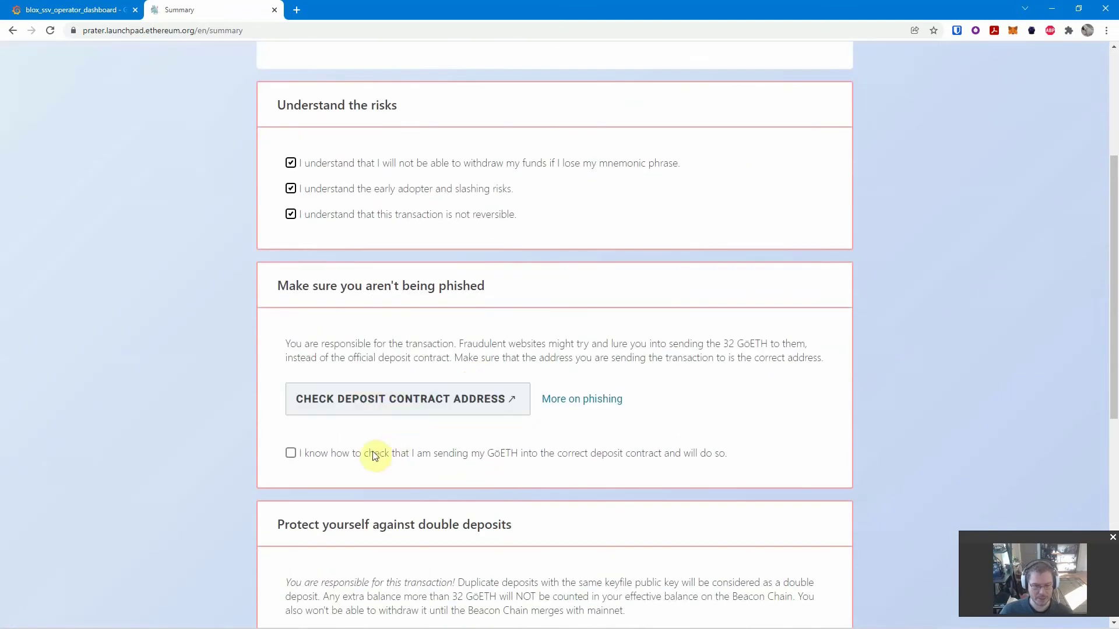
left_click(375, 455)
scroll(475, 400, "down", 6)
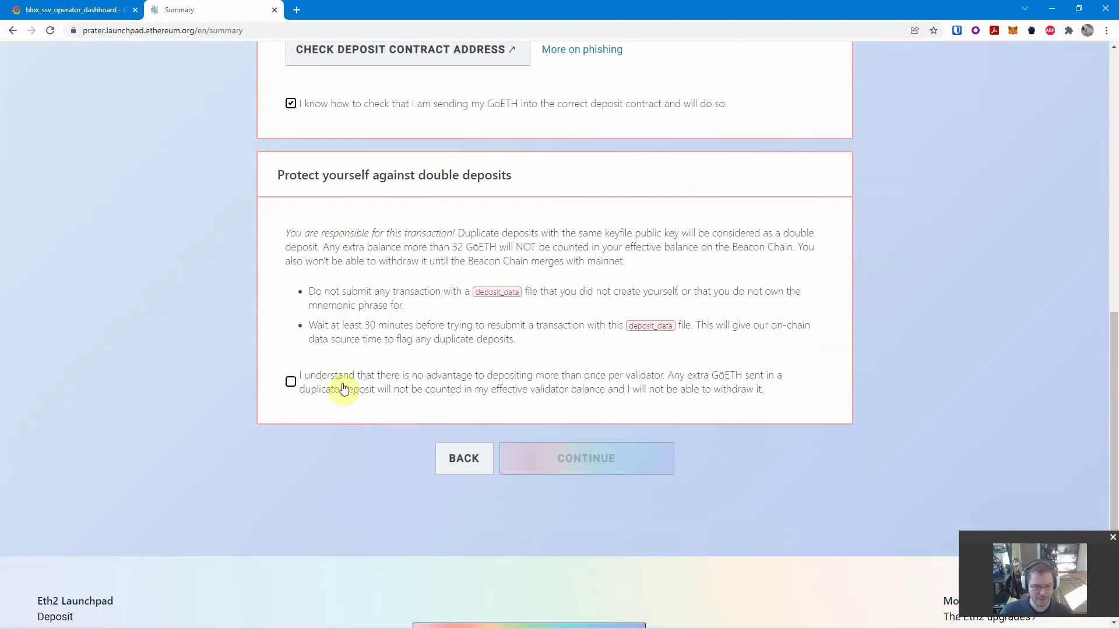
left_click(344, 389)
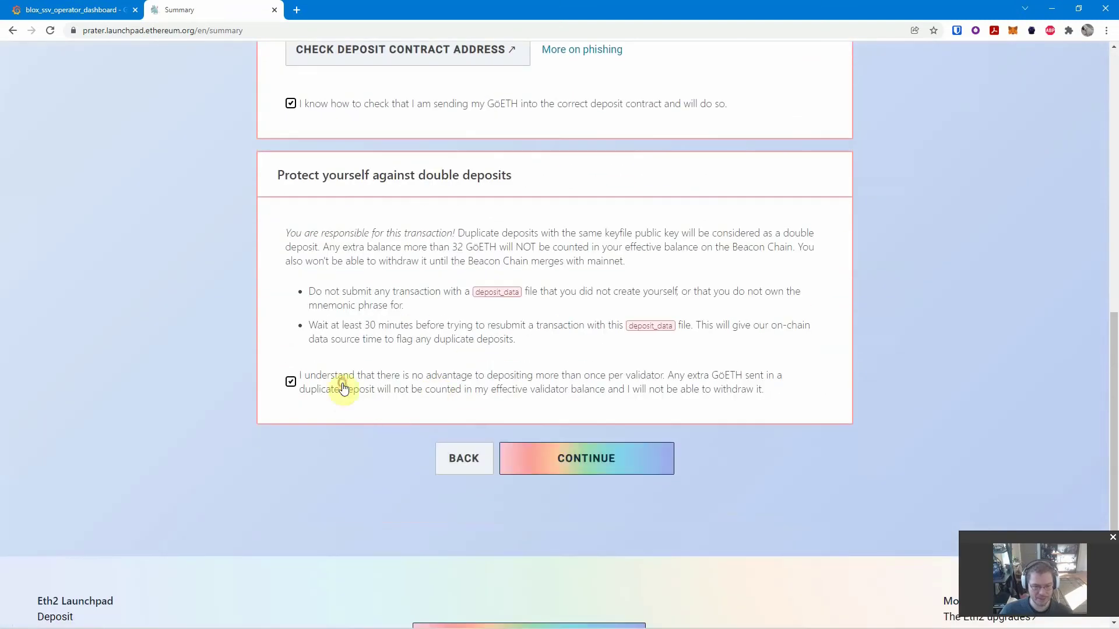
left_click(569, 463)
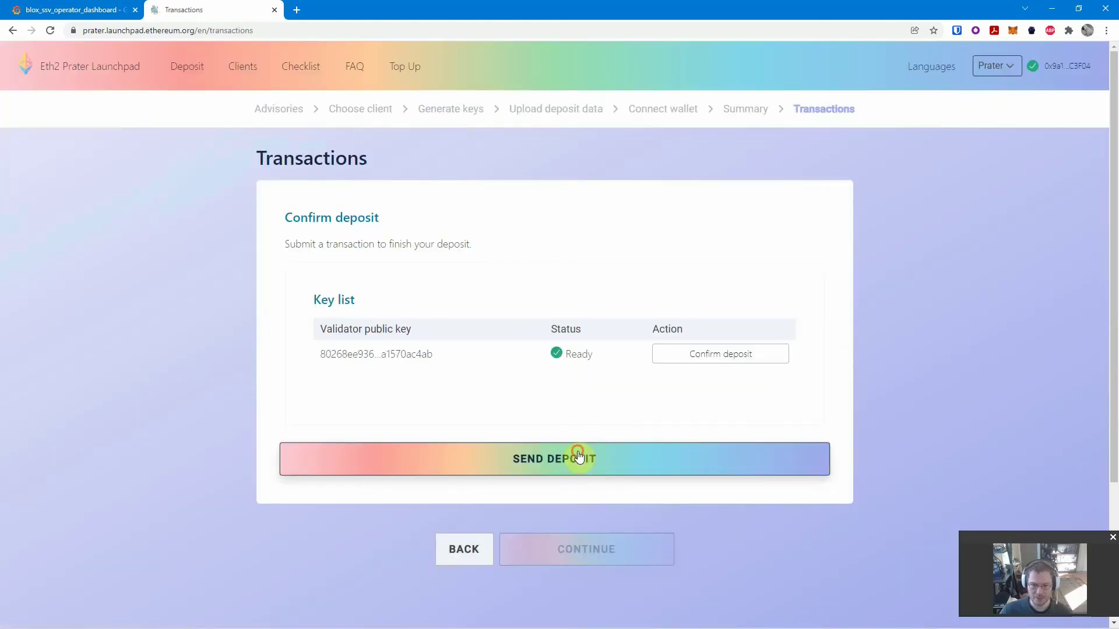
- Send the deposit and copy all 420 bytes of hex data from MetaMask's HEX tab
left_click(580, 457)
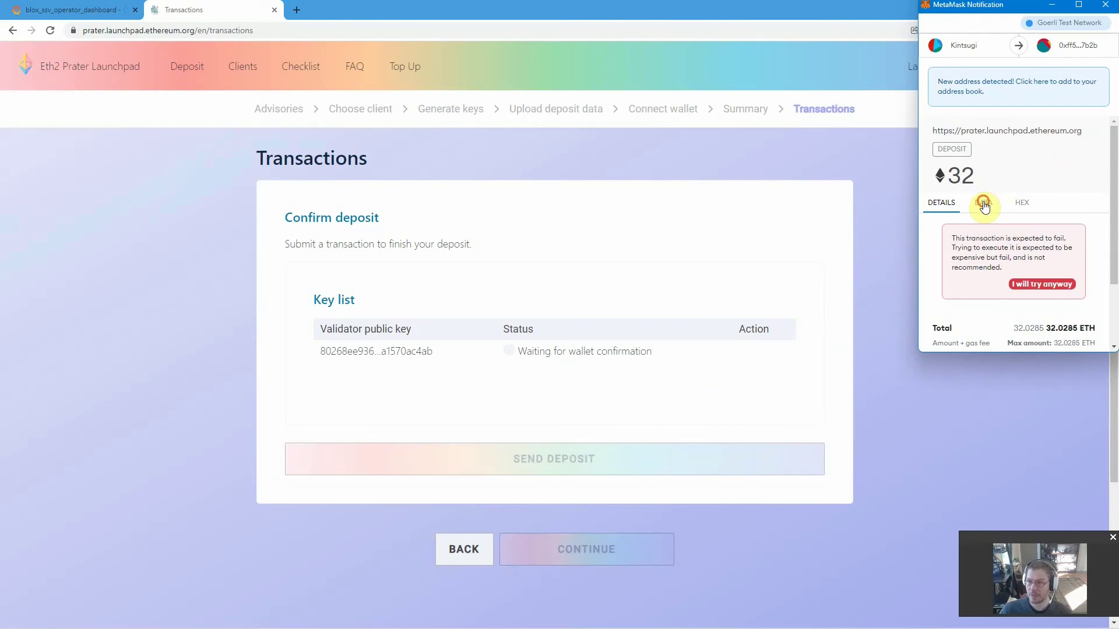
left_click(984, 204)
left_click(1023, 205)
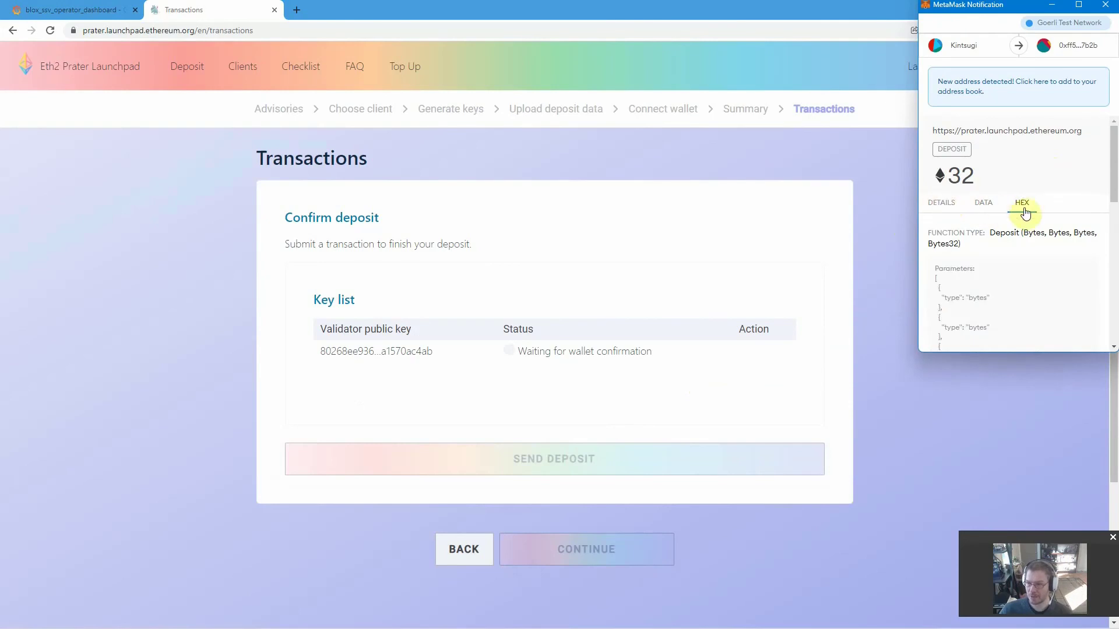
scroll(1017, 244, "down", 4)
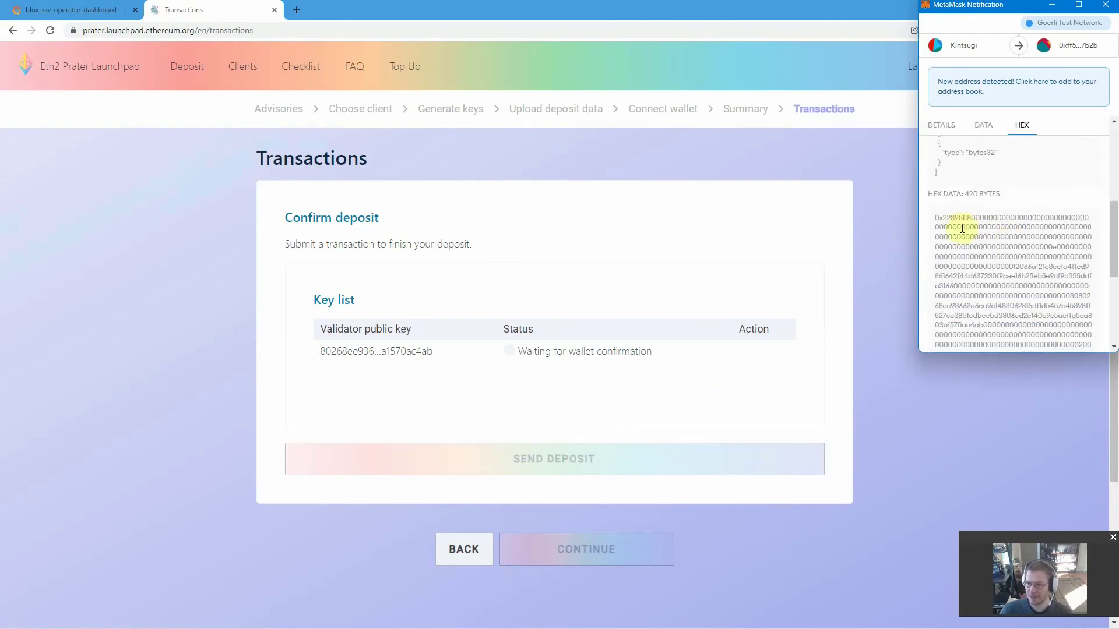
left_click_drag(935, 215, 1069, 240)
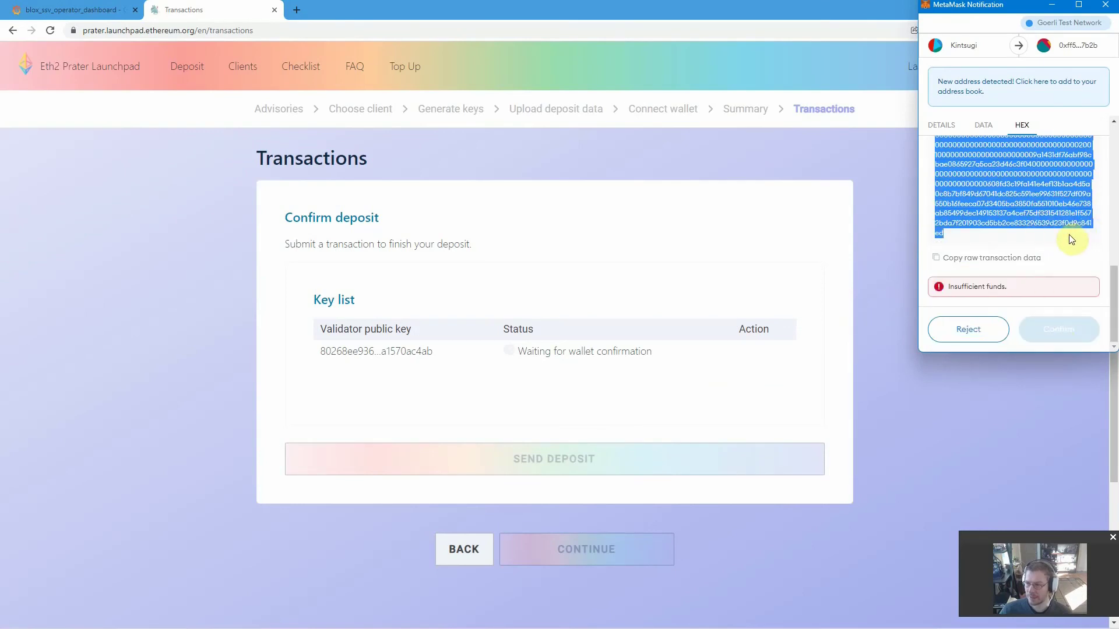
right_click(982, 200)
left_click(913, 212)
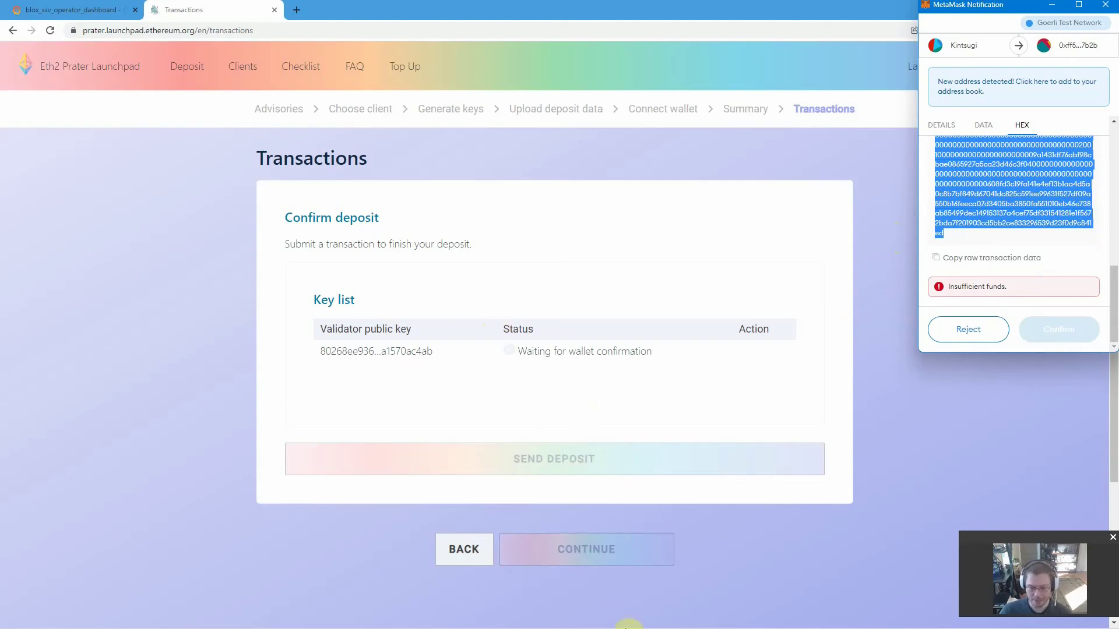
mouse_move(608, 626)
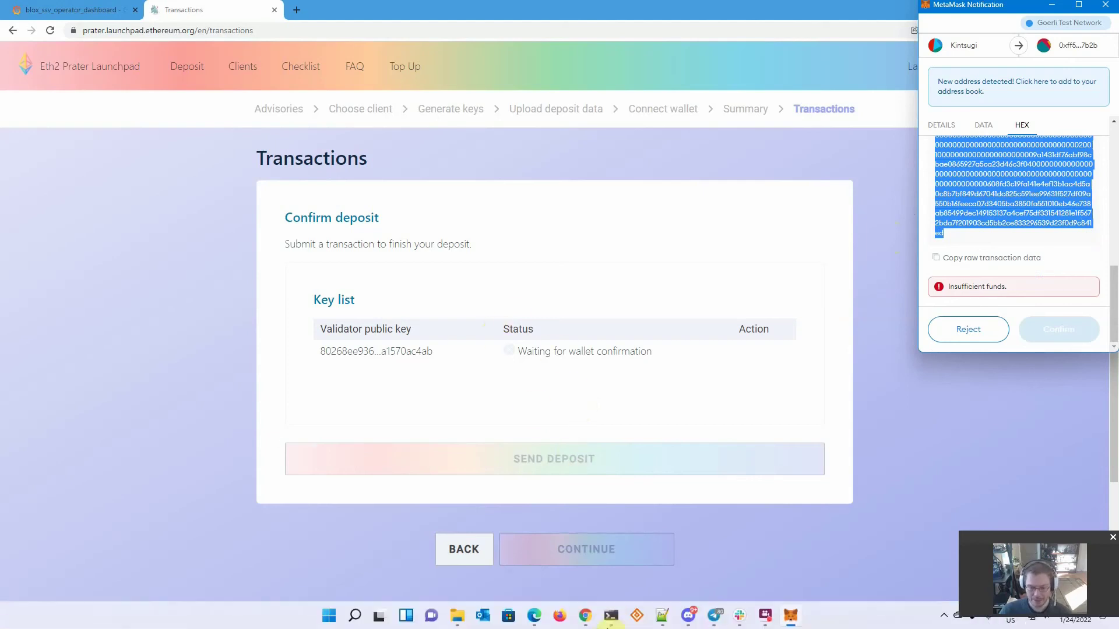
- Check the deposit-bot pinned instructions in Discord, then switch to Notepad++
left_click(687, 619)
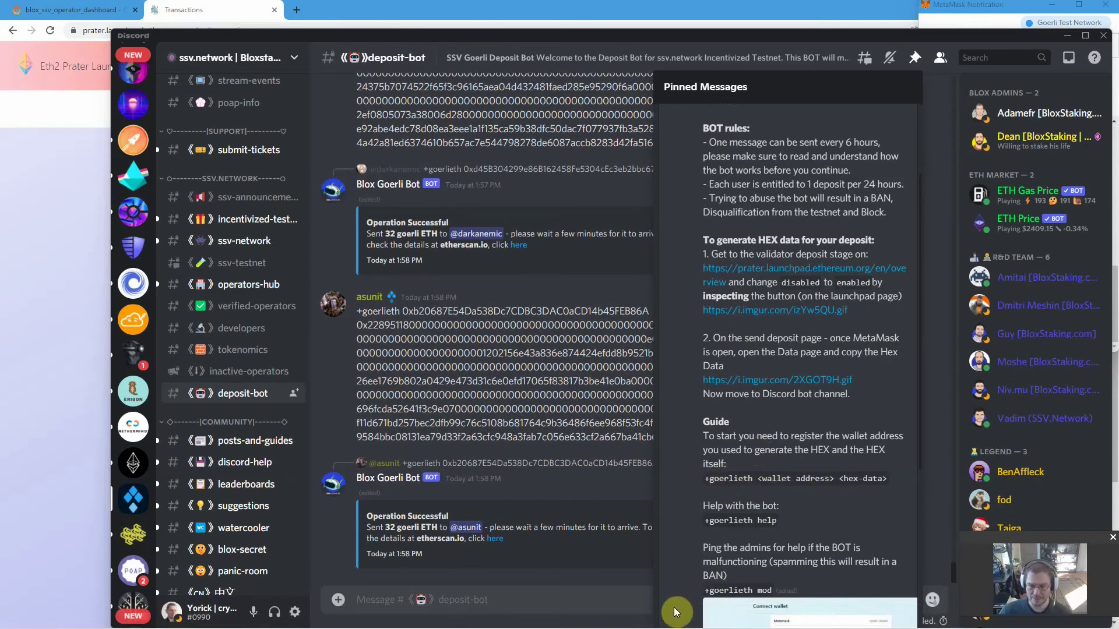
key("alt+Tab")
key("shift+Tab")
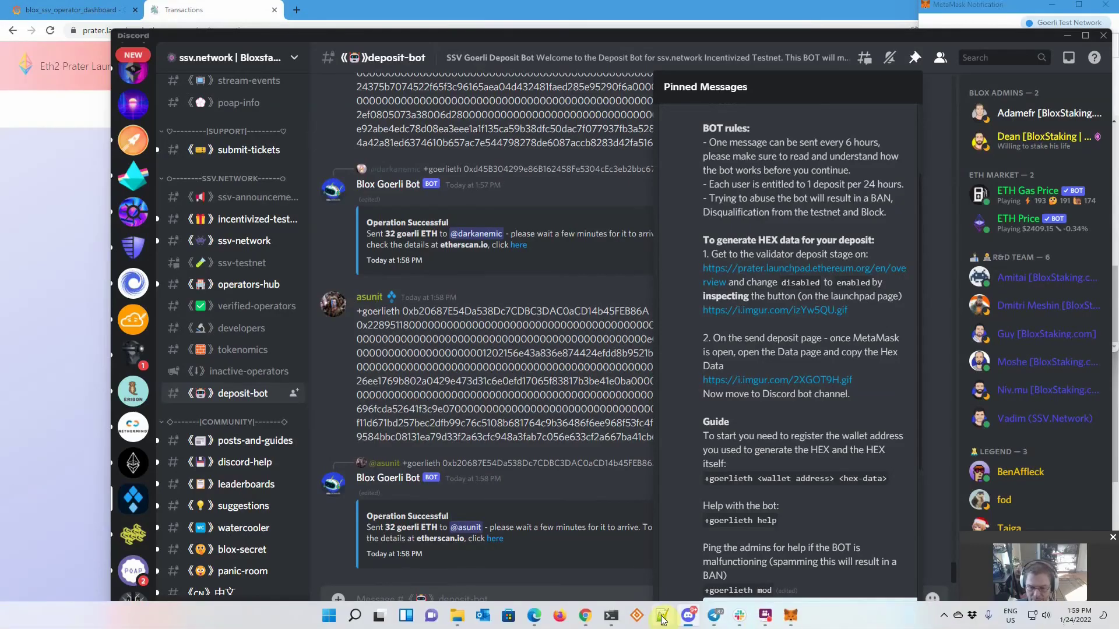
left_click(662, 620)
- Paste the deposit hex into the new 35 tab prefixed with '+goerlieth ', then bring up the MetaMask request
key("ctrl+v")
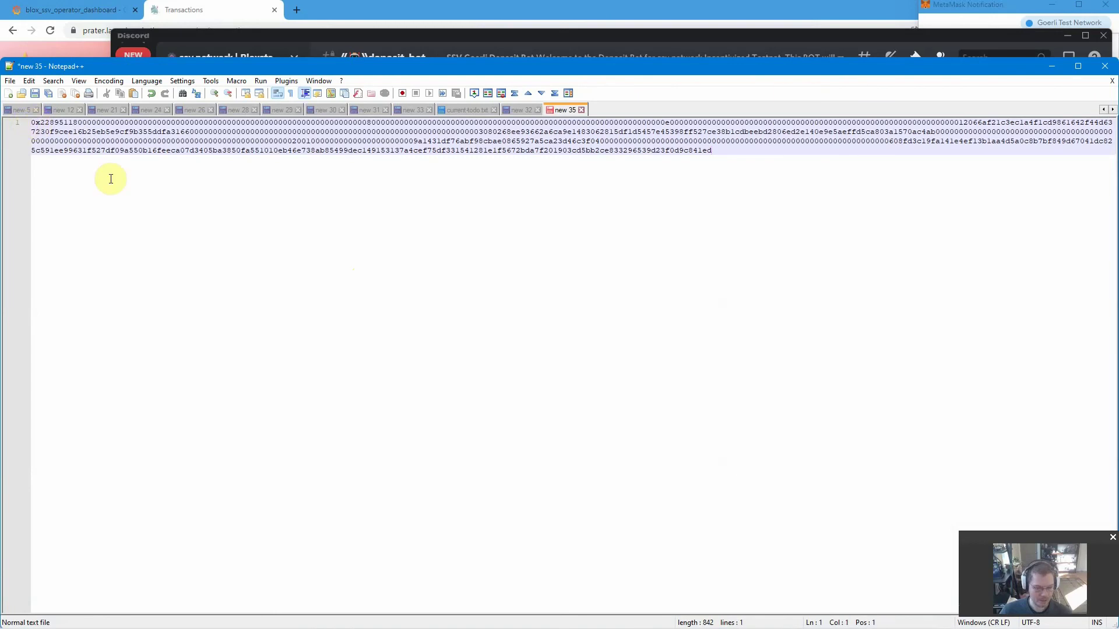
type("+goerli")
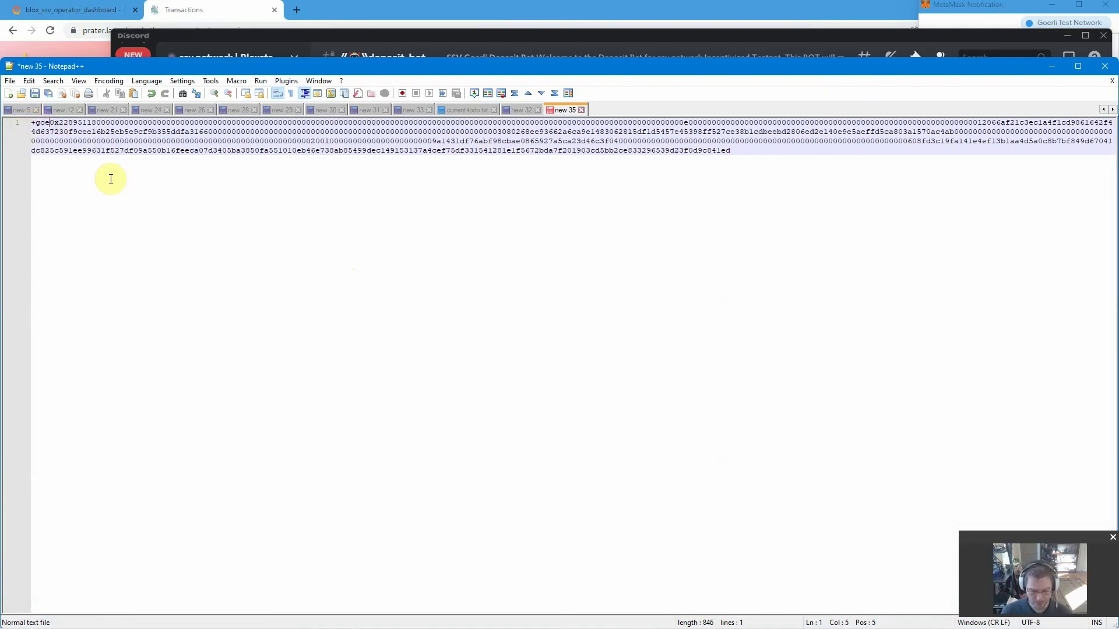
type("eth")
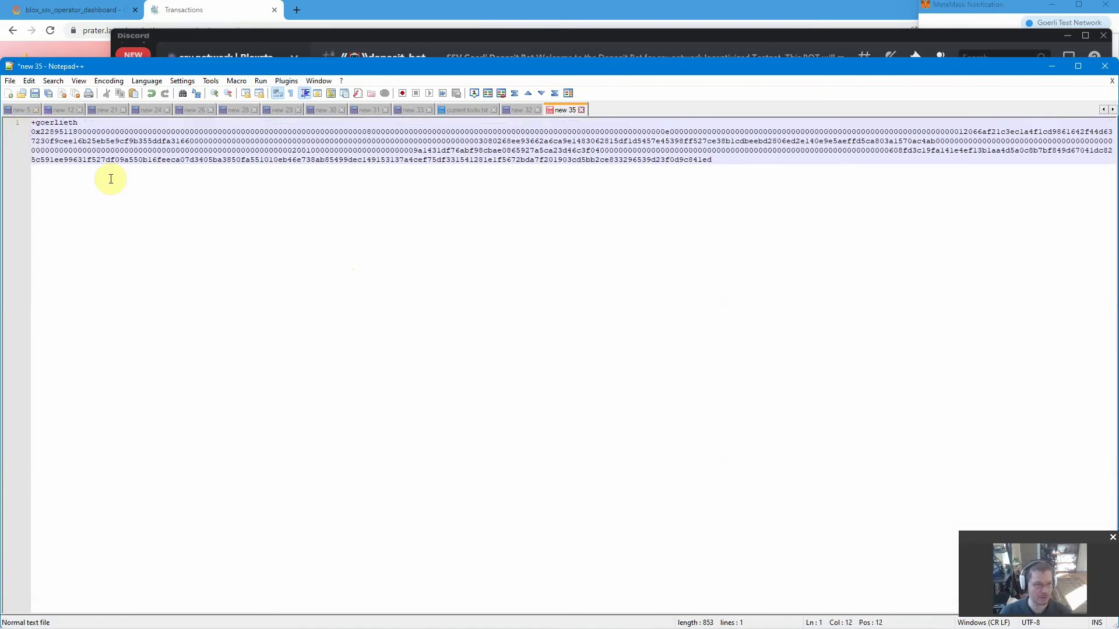
left_click(961, 21)
- Reject the MetaMask deposit request, then copy the connected account's wallet address from the MetaMask popup
left_click(973, 327)
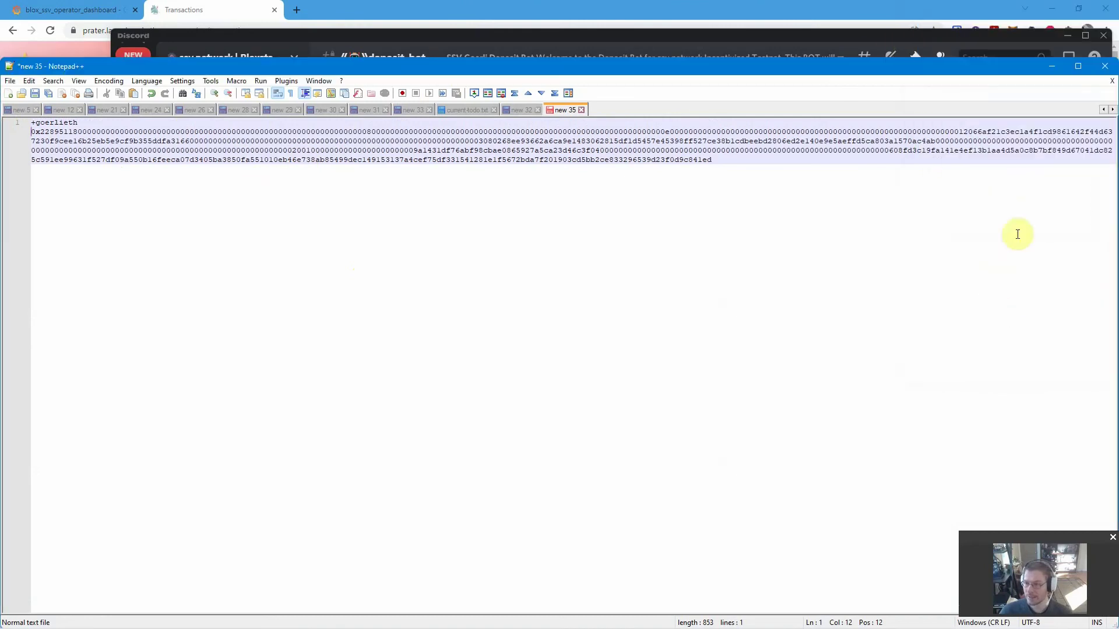
left_click(982, 24)
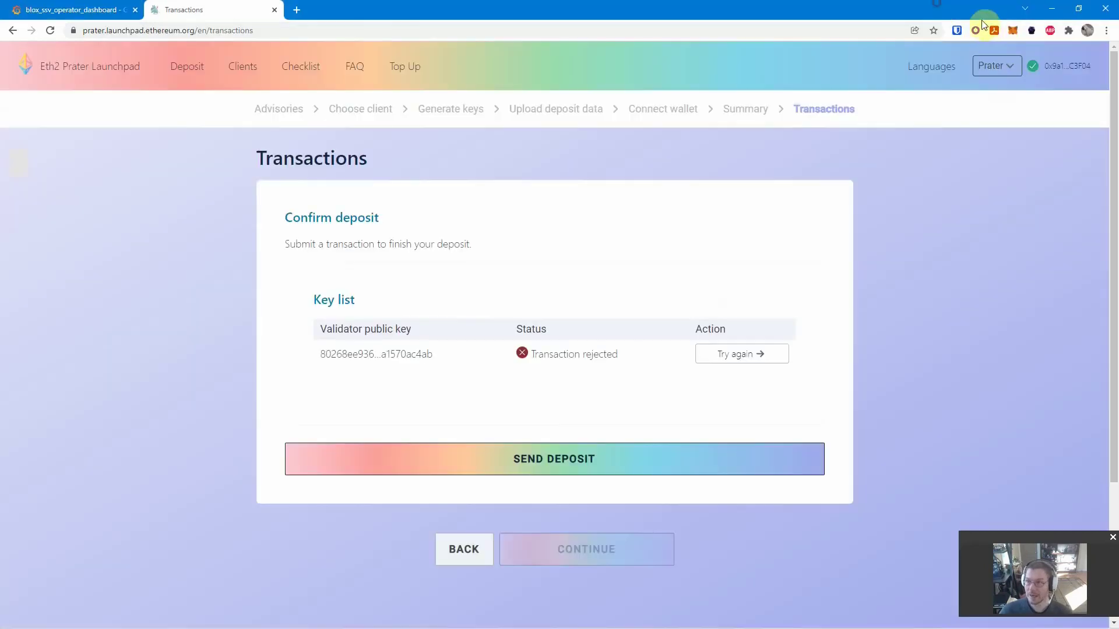
left_click(1014, 27)
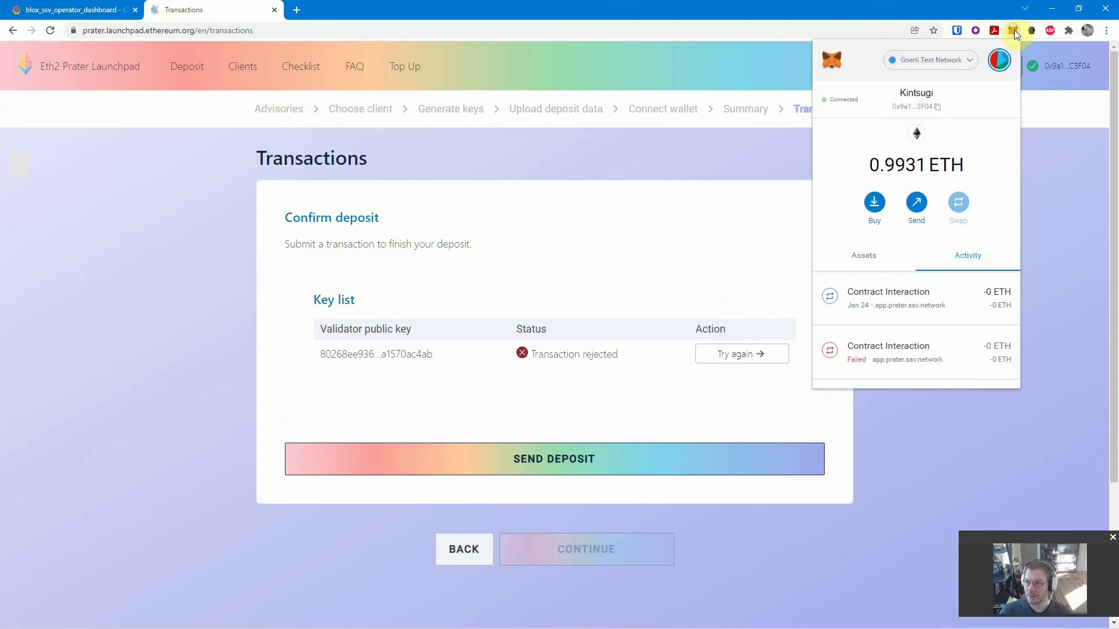
left_click(916, 103)
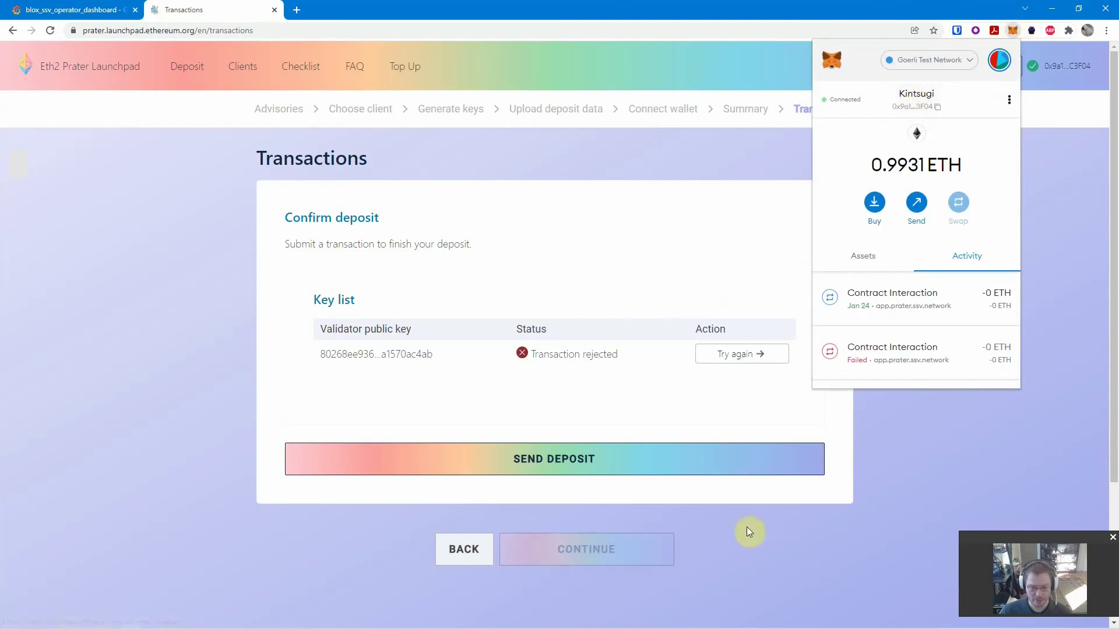
left_click(778, 531)
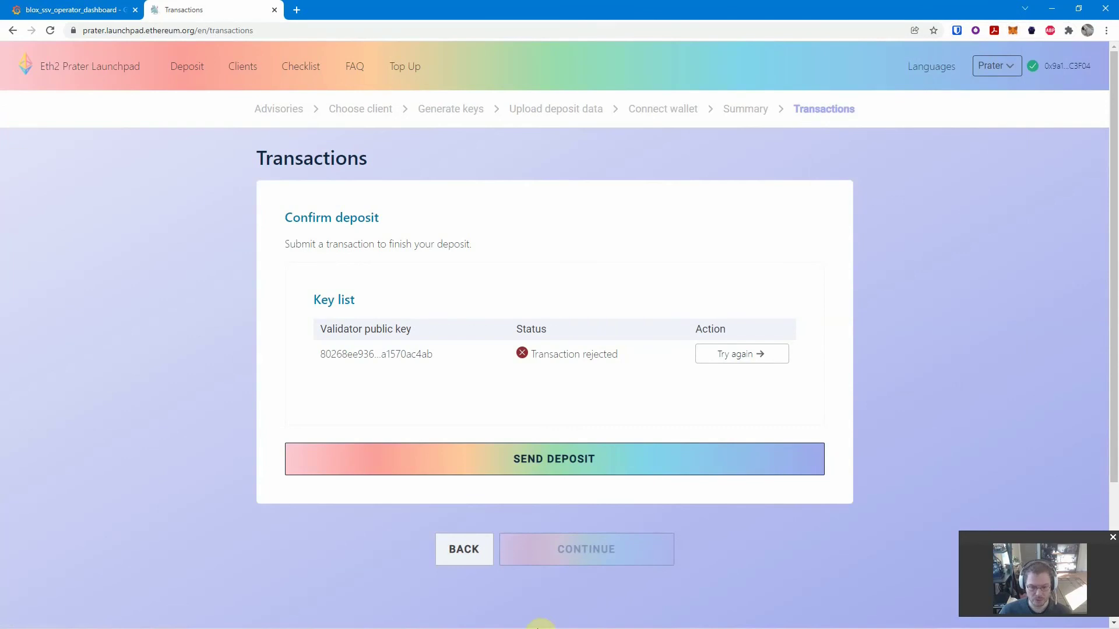
- In Notepad++, paste the wallet address after '+goerlieth ' and copy the whole command line
left_click(680, 621)
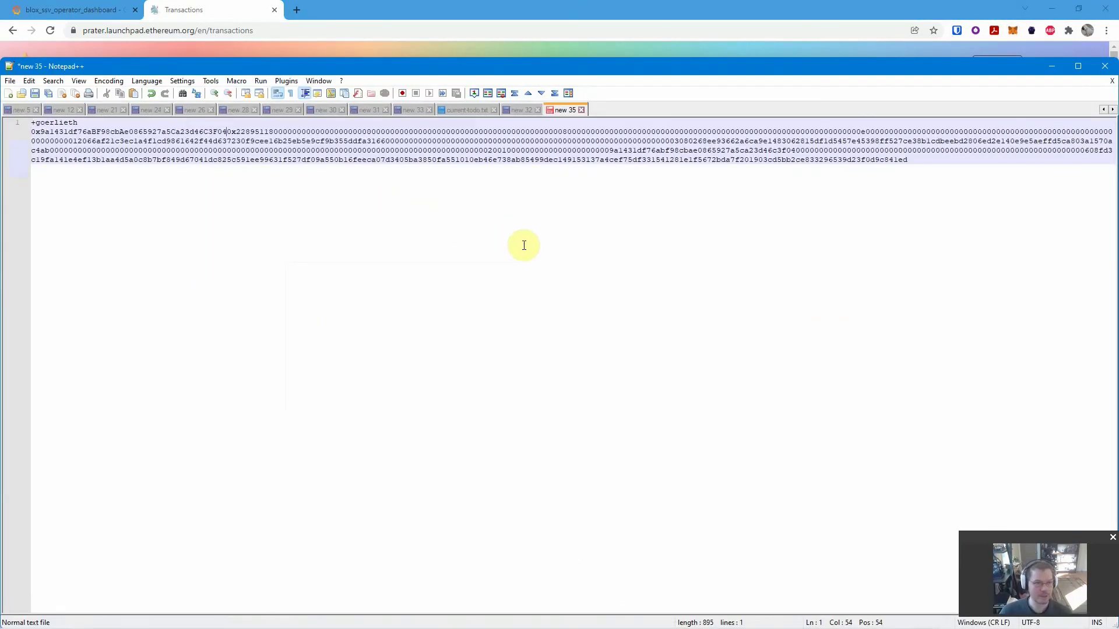
type("0x9a1431df76aBF98cbAe0865927a5Ca23d46C3F04")
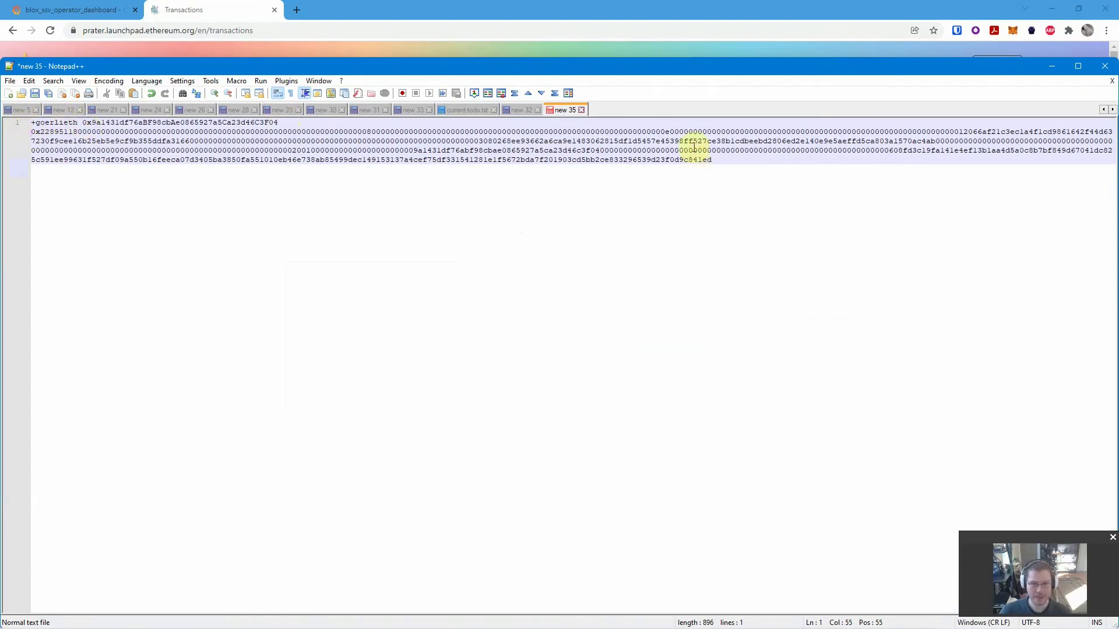
left_click_drag(711, 164, 7, 114)
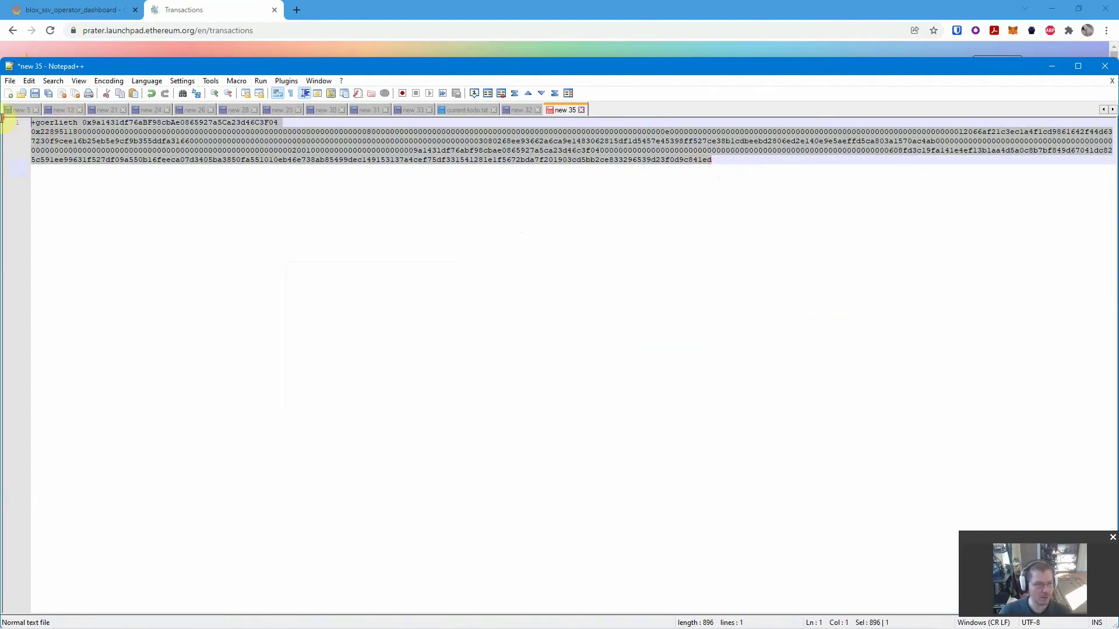
right_click(124, 140)
left_click(159, 156)
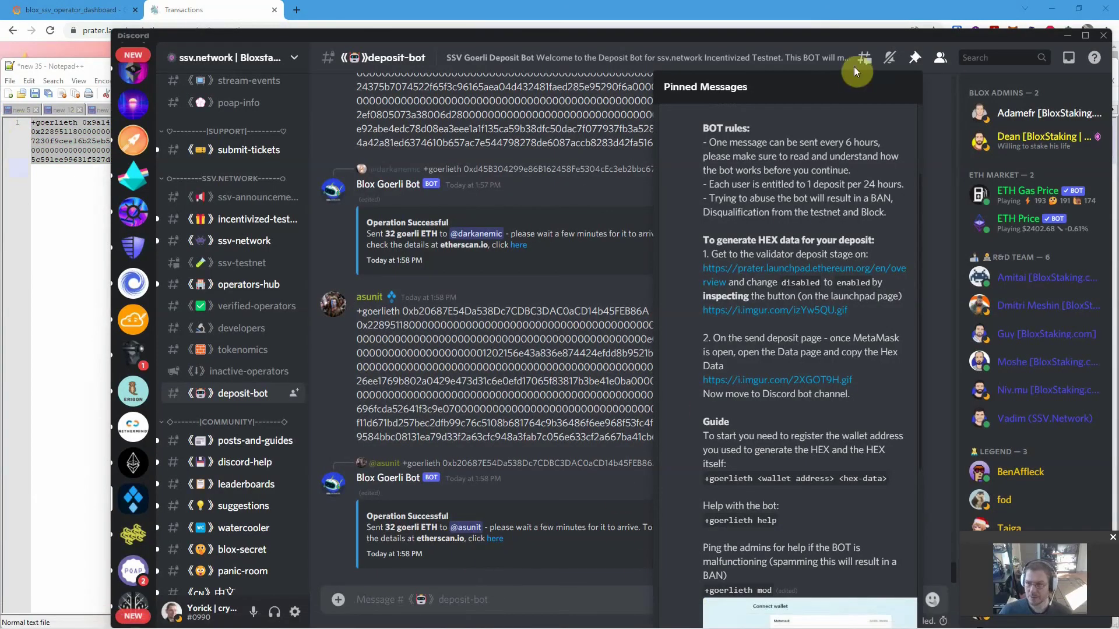
- Close the pinned messages and send the pasted +goerlieth command in the deposit-bot channel
left_click(914, 57)
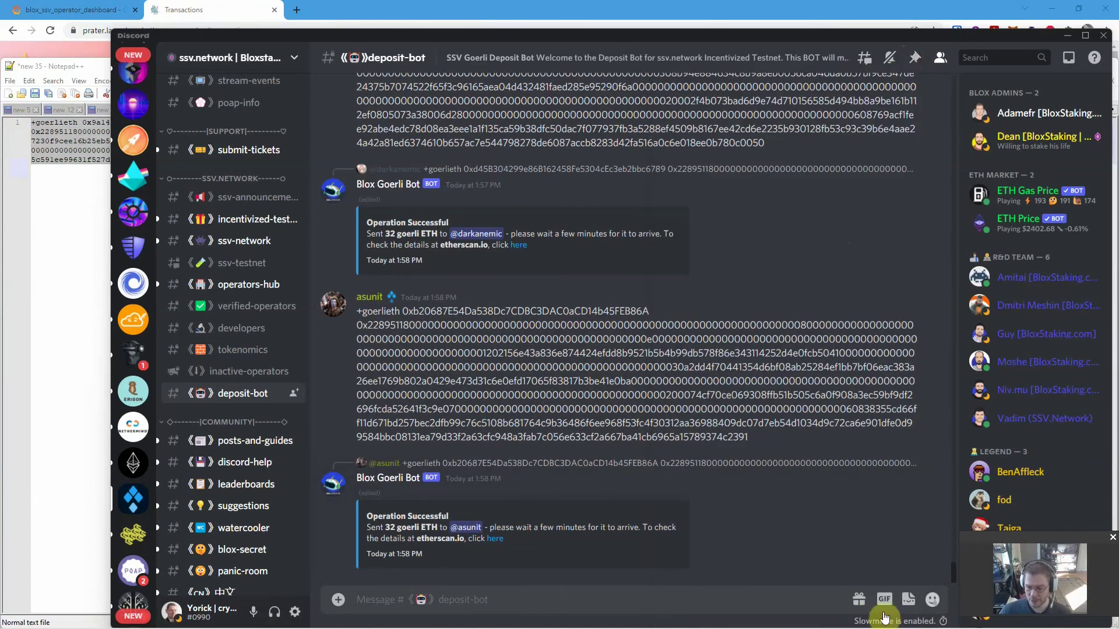
left_click(517, 600)
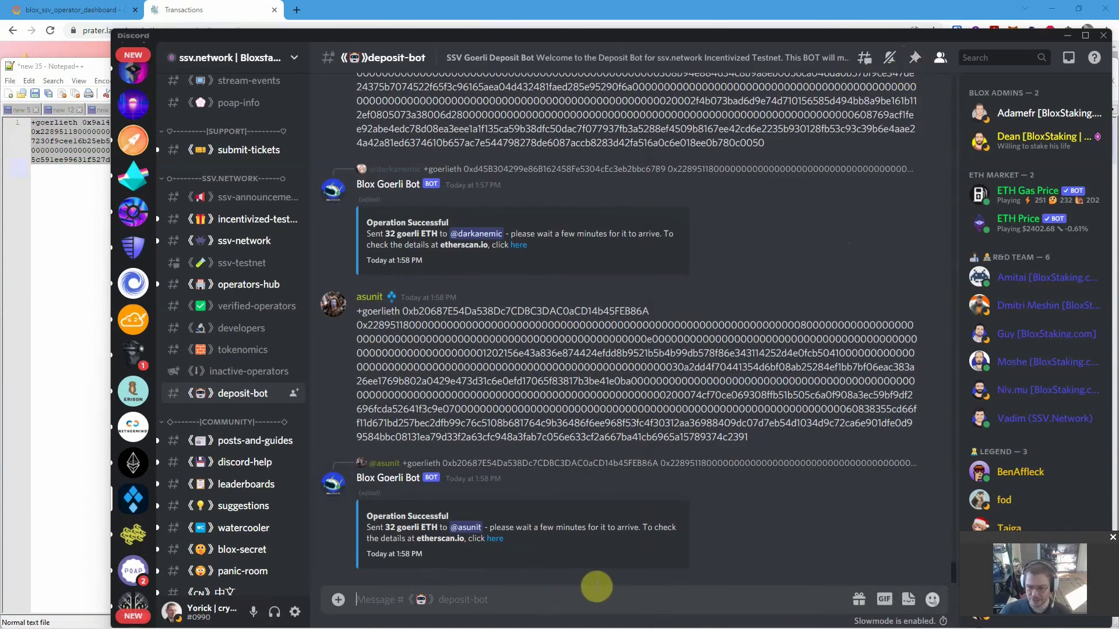
key("ctrl+v")
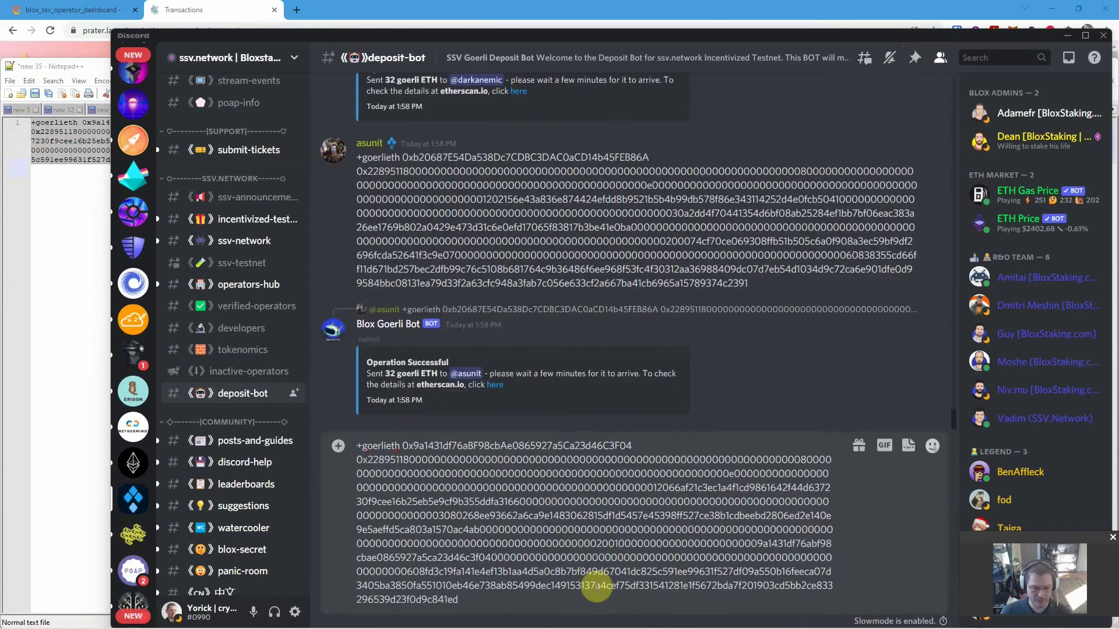
key("Return")
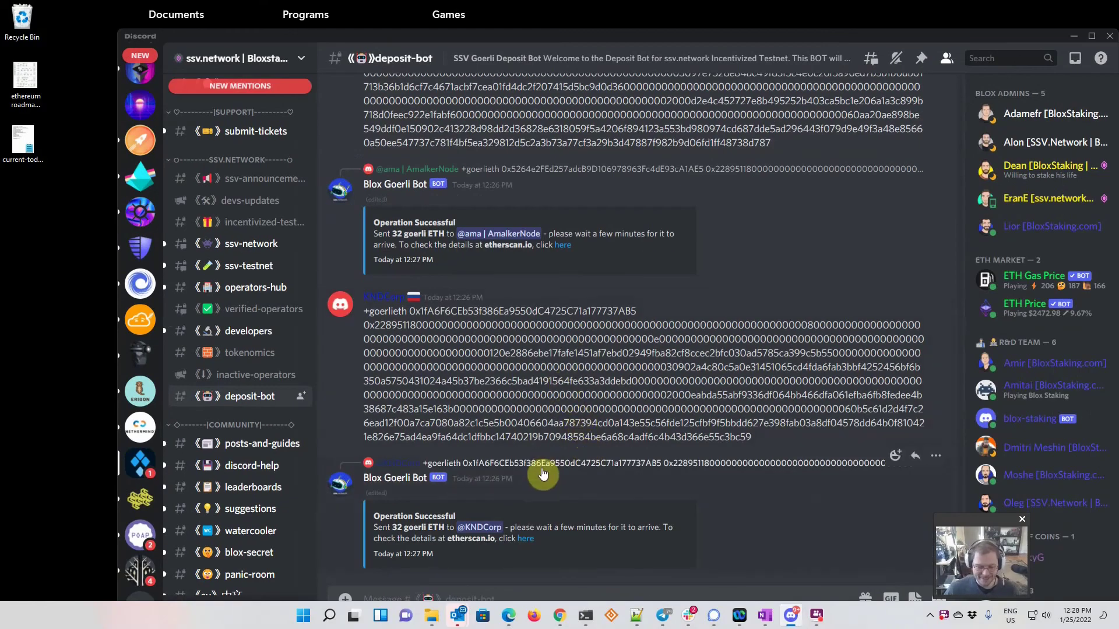
- Maximize Discord, then recopy the full +goerlieth command line from Notepad++
left_click(1092, 36)
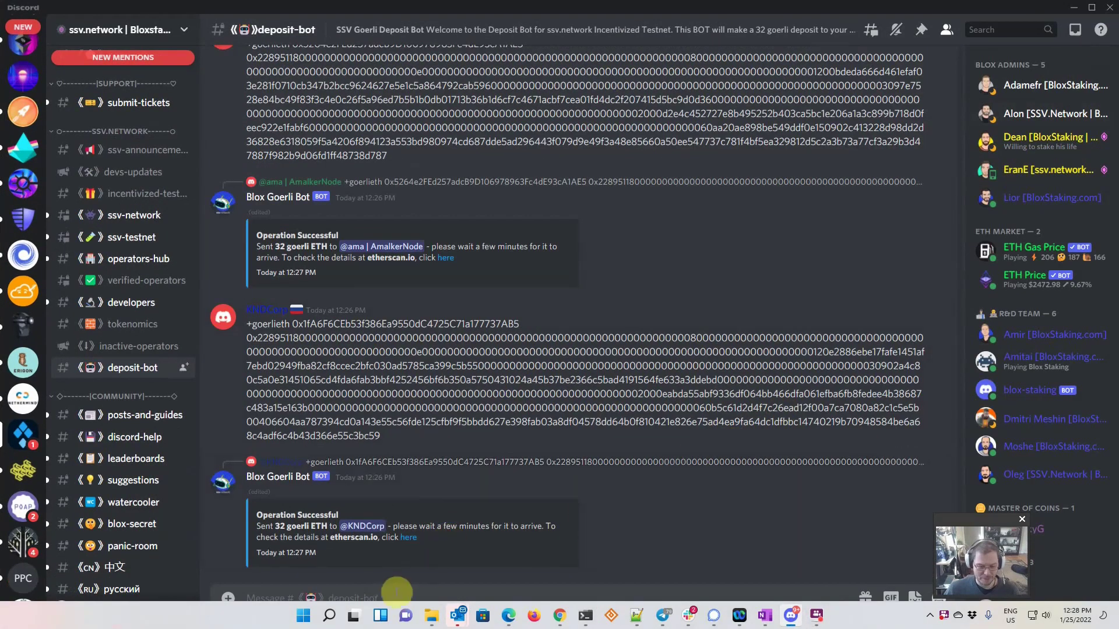
left_click(637, 615)
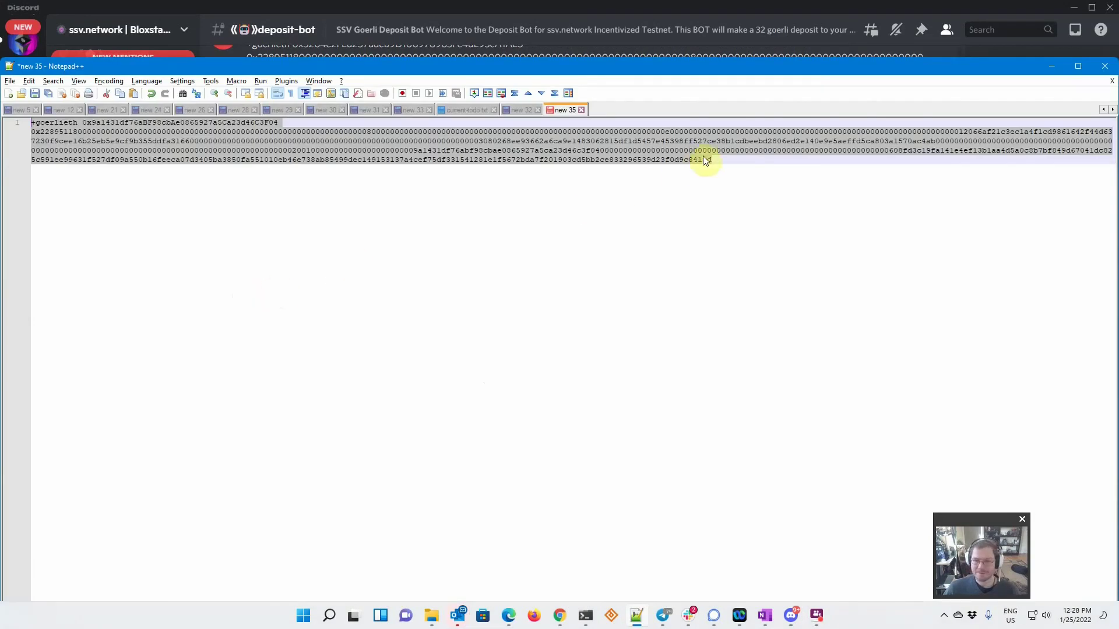
left_click_drag(725, 159, 3, 121)
right_click(103, 127)
left_click(133, 145)
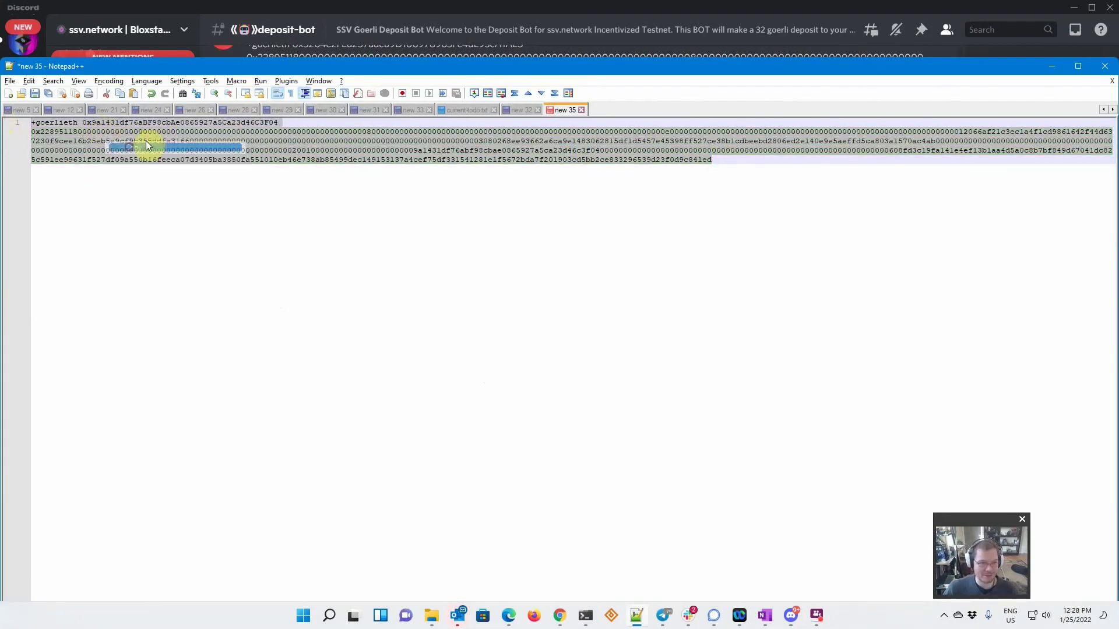
- Post the copied +goerlieth command in deposit-bot so the bot sends 32 goerli ETH
left_click(1051, 66)
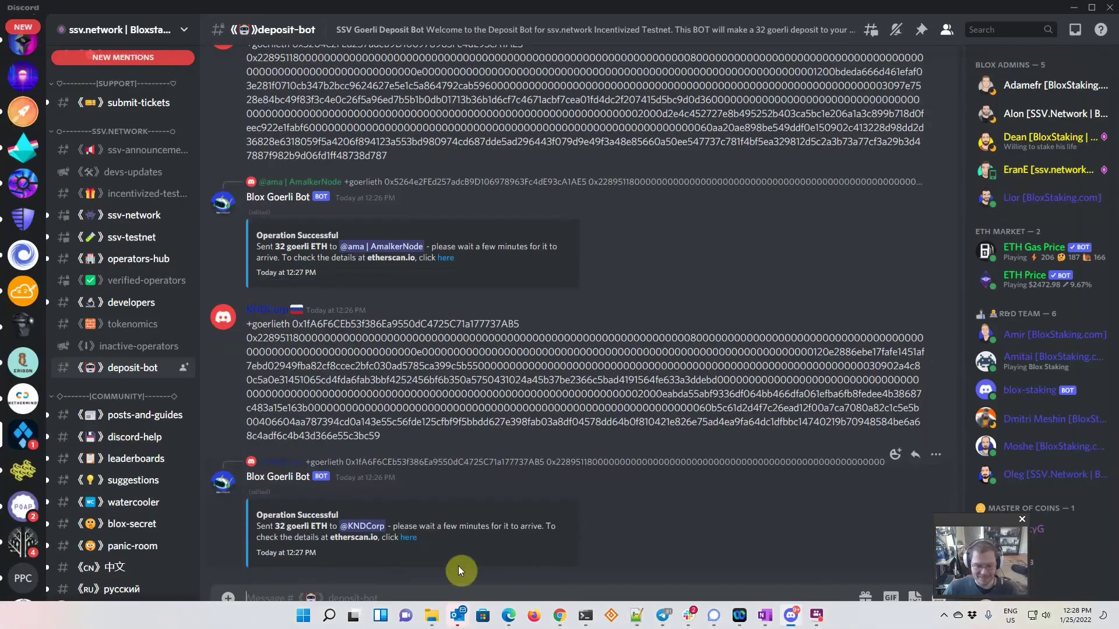
left_click(333, 592)
key("ctrl+v")
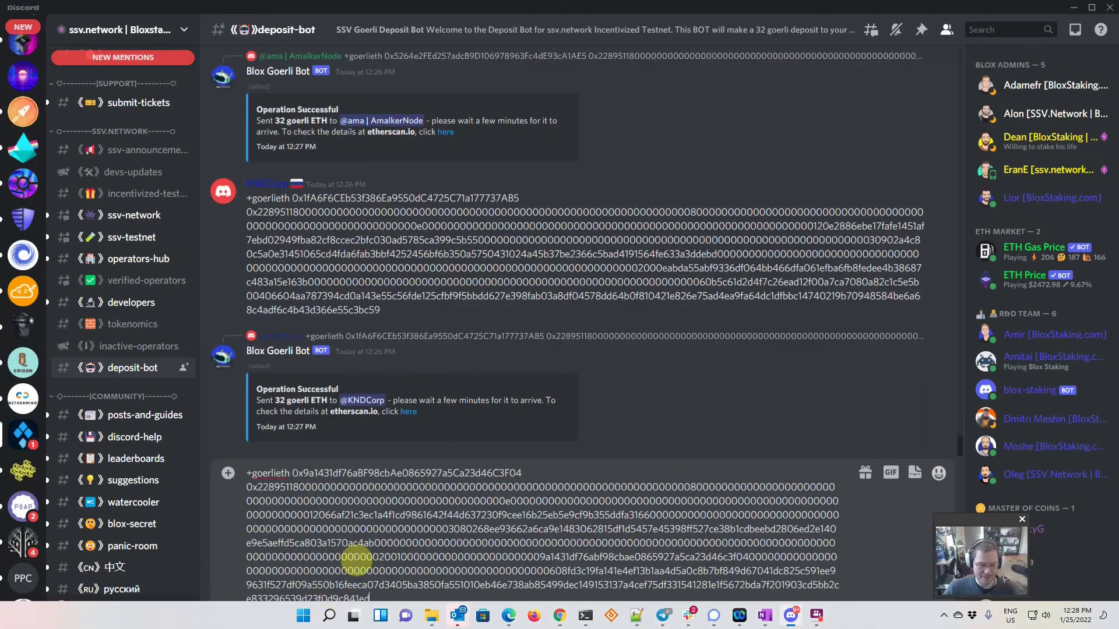
key("Return")
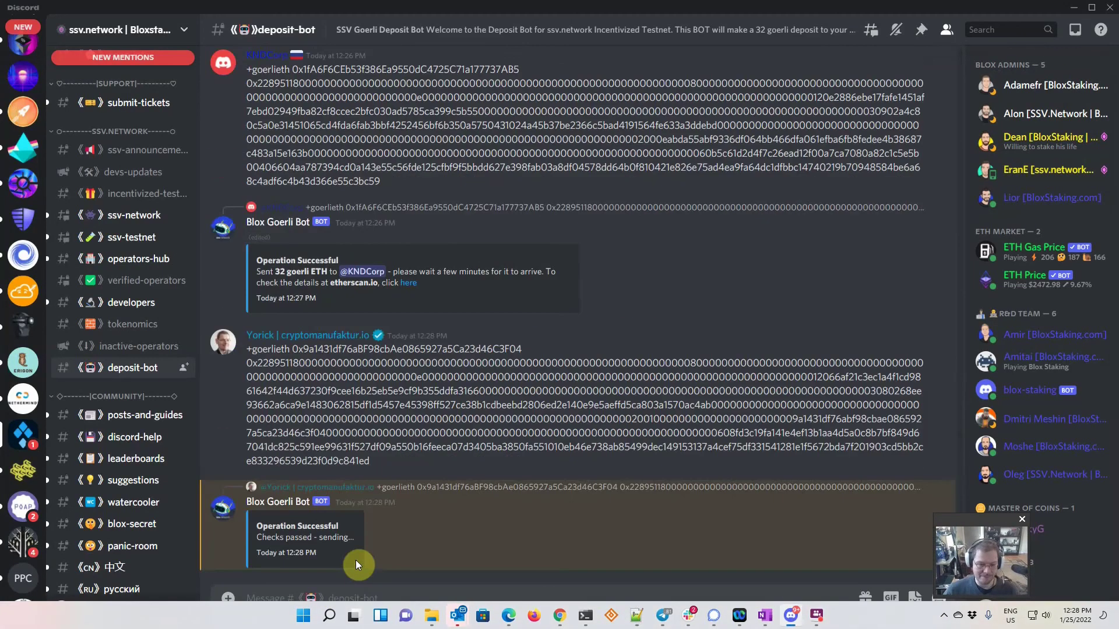